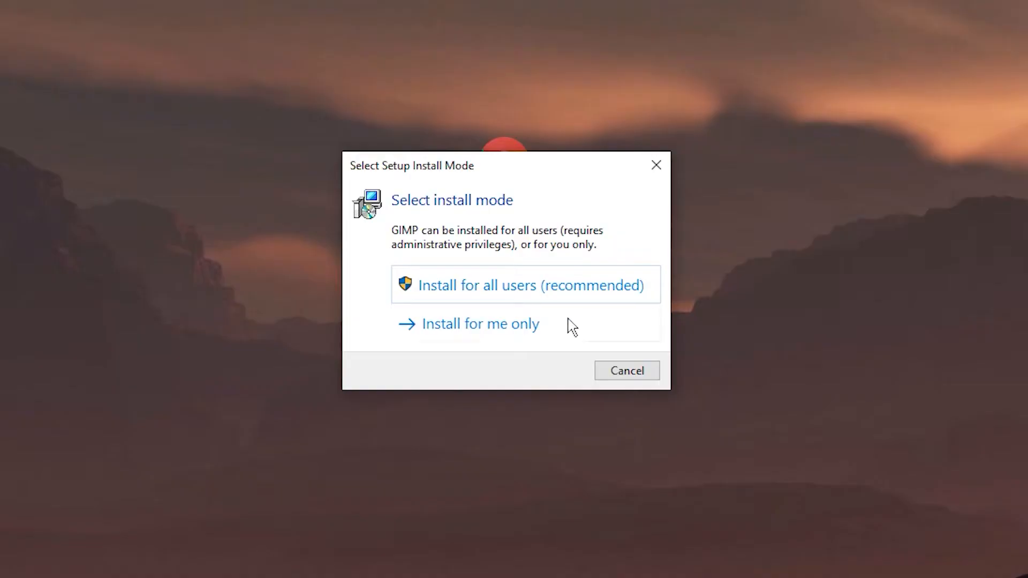
Install GIMP 2.10.20 for the current user only, with a desktop shortcut
click(513, 326)
click(542, 365)
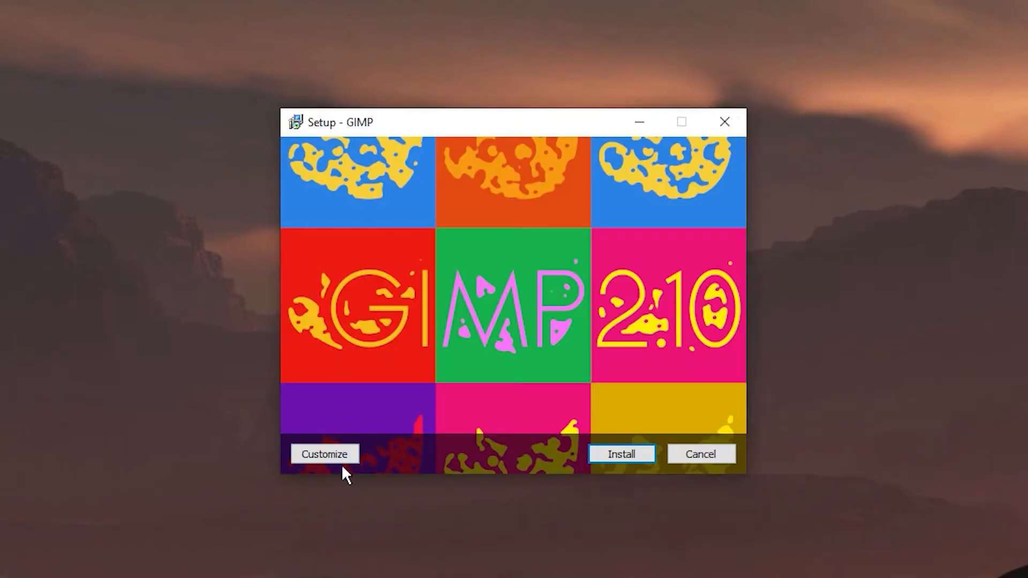
click(340, 456)
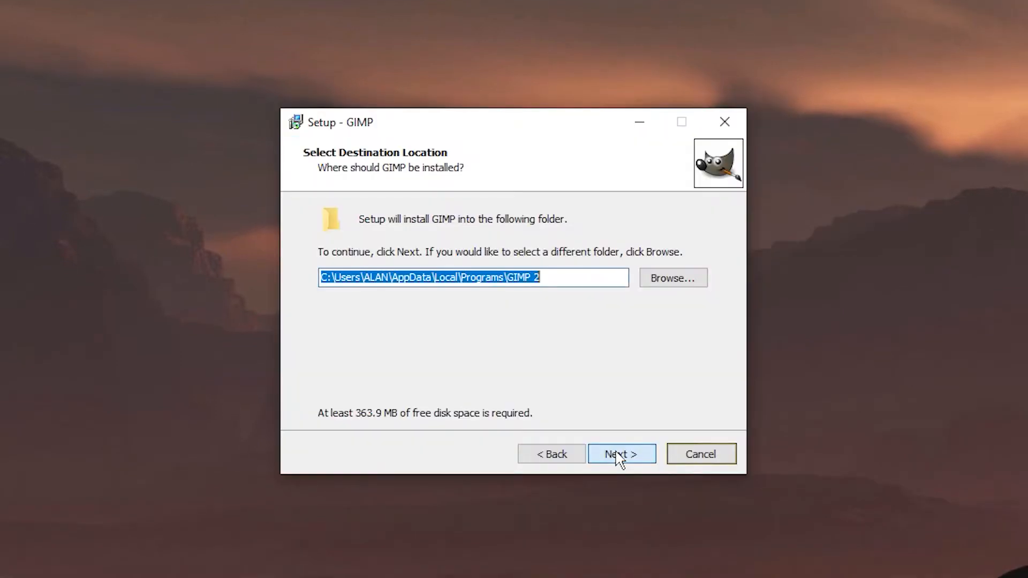
click(620, 455)
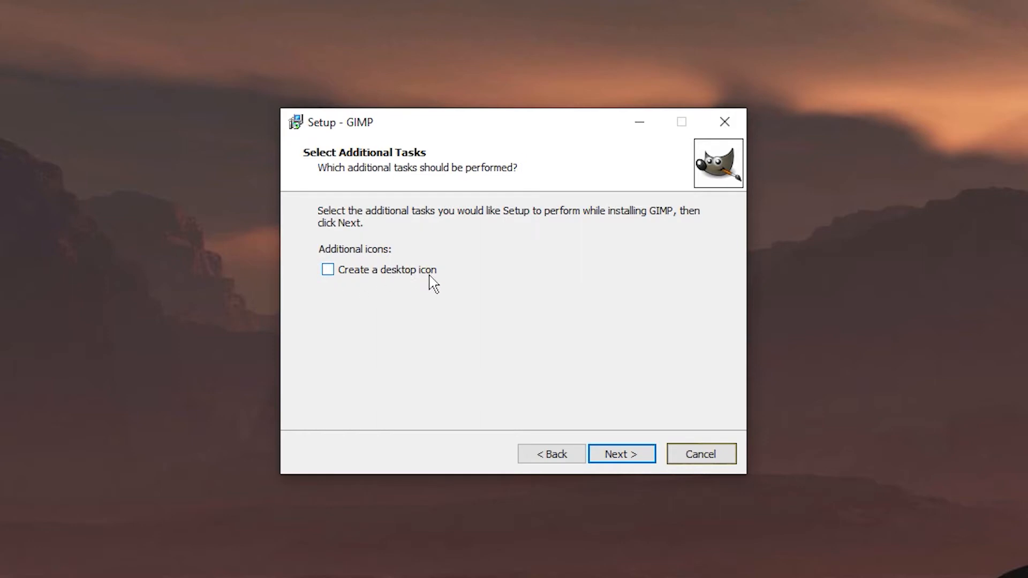
click(328, 270)
click(643, 454)
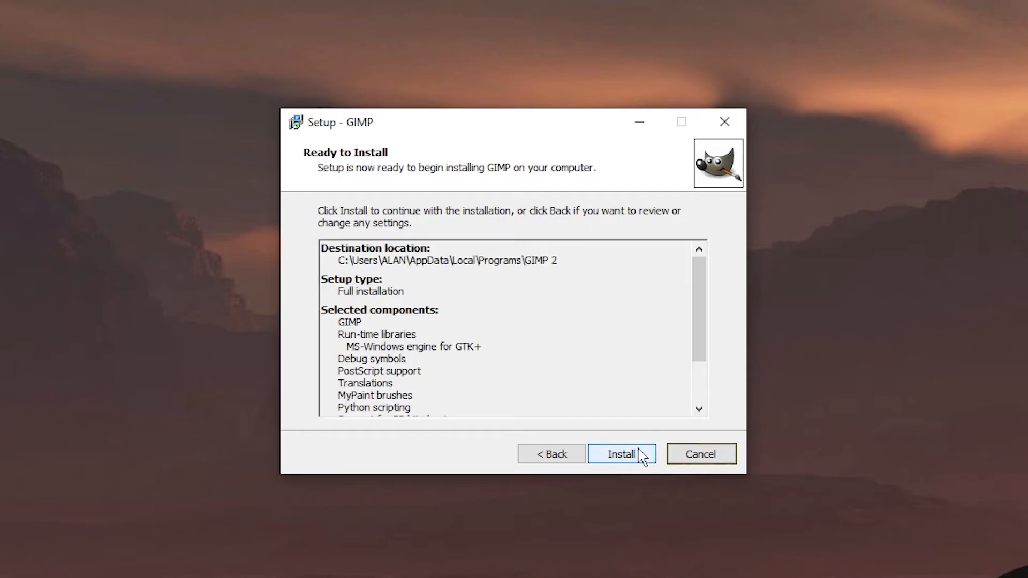
click(637, 454)
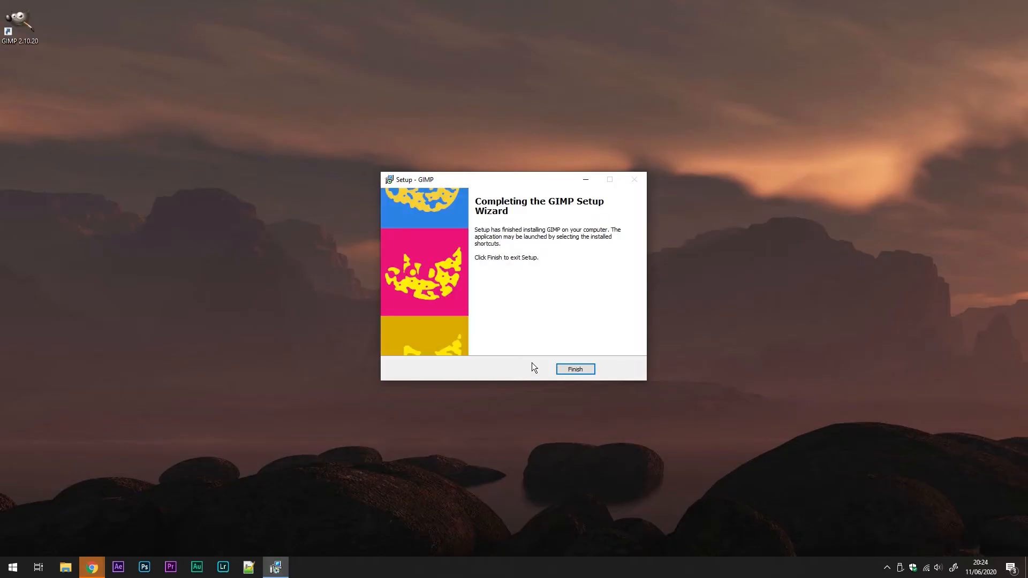
click(568, 370)
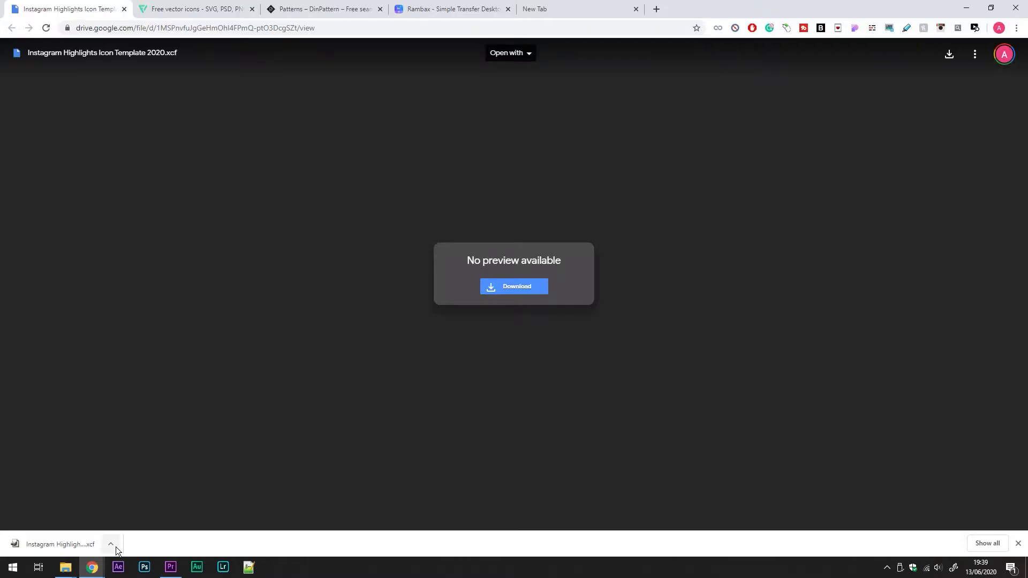
Move Instagram Highlights Icon Template 2020.xcf from Downloads to the desktop and open it in GIMP
click(114, 546)
click(130, 506)
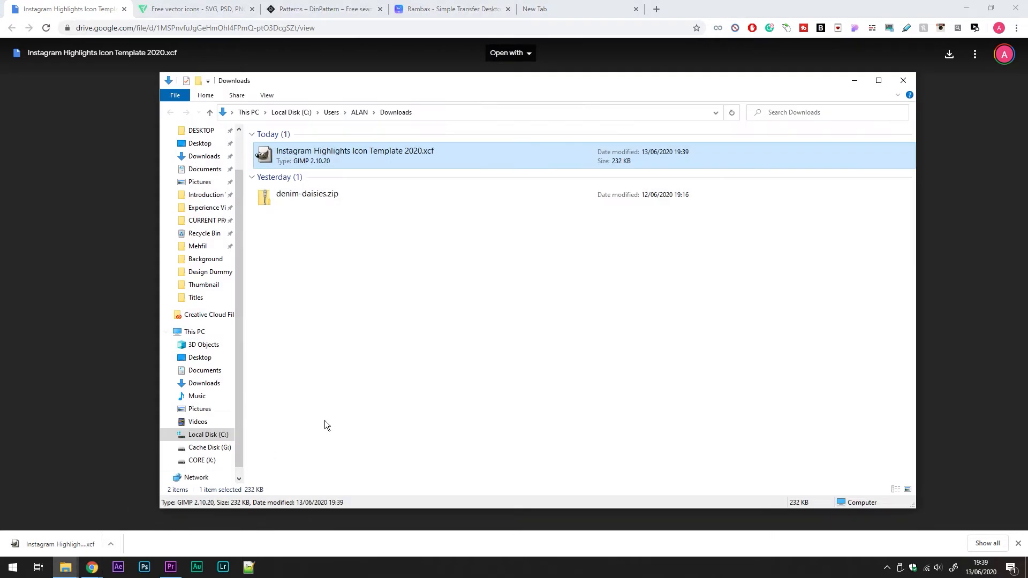
click(966, 7)
drag(464, 153, 595, 36)
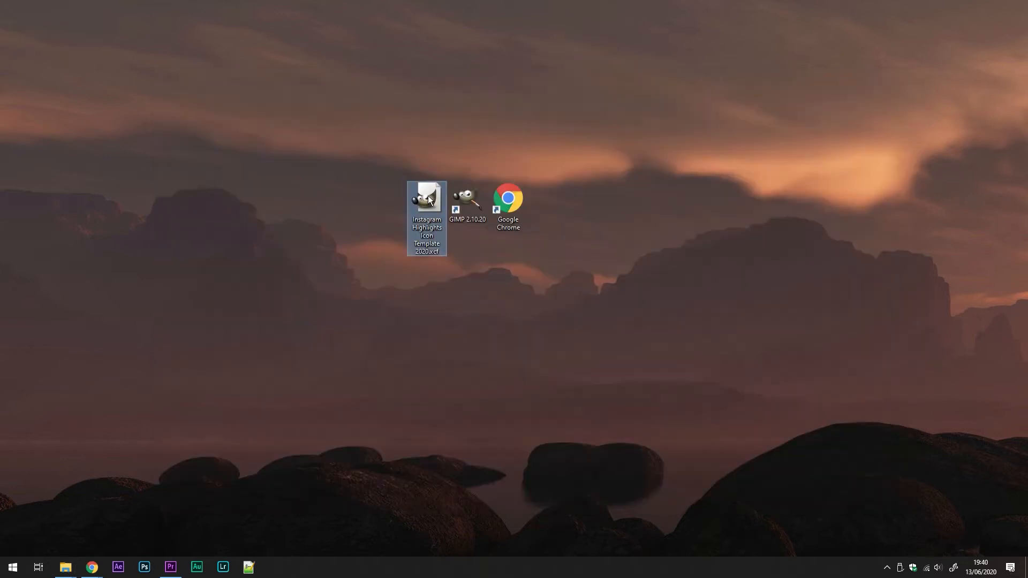
double_click(428, 199)
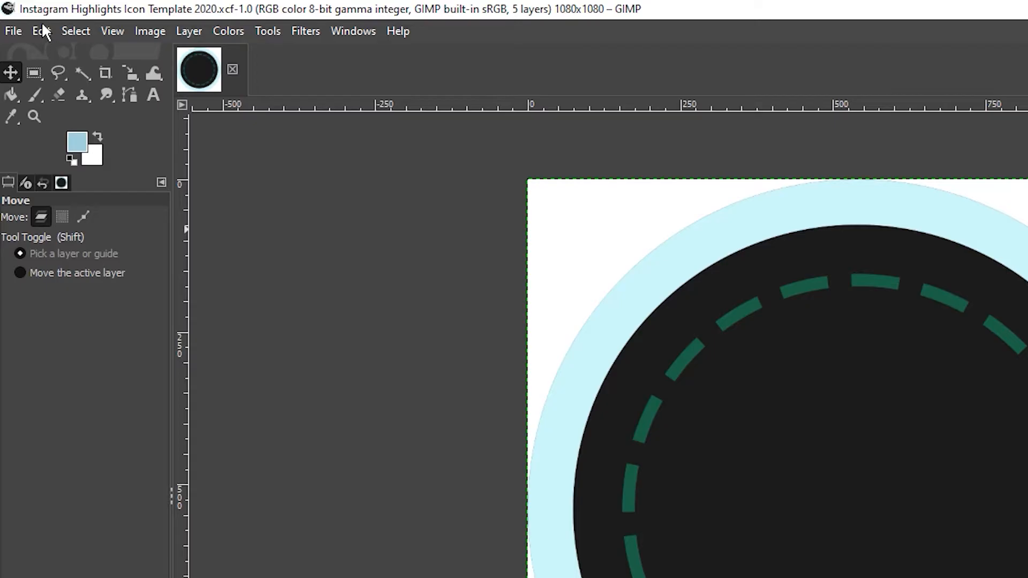
In Preferences, switch to the Color icon theme with a custom icon size of Huge
click(25, 19)
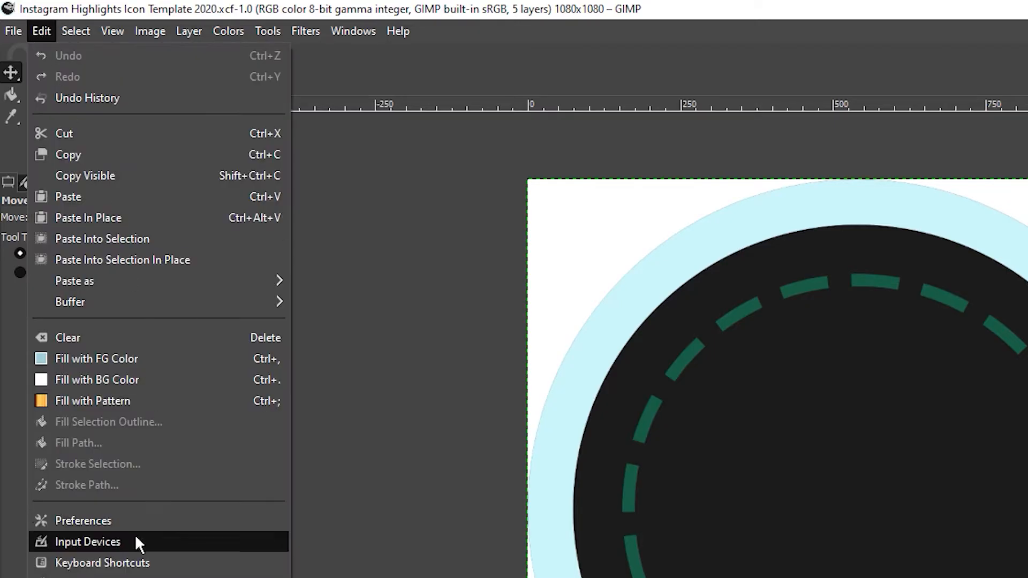
click(139, 520)
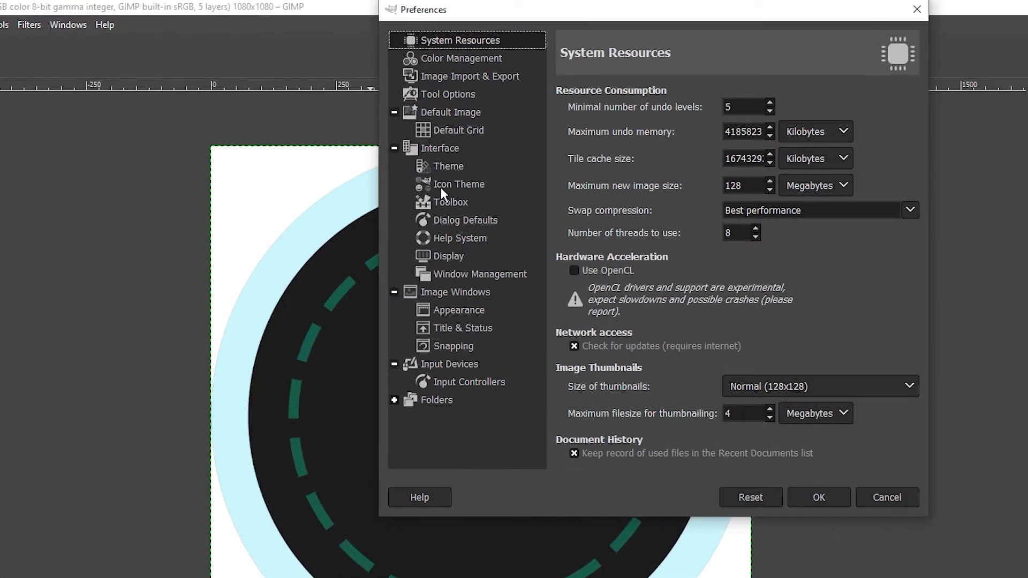
click(441, 184)
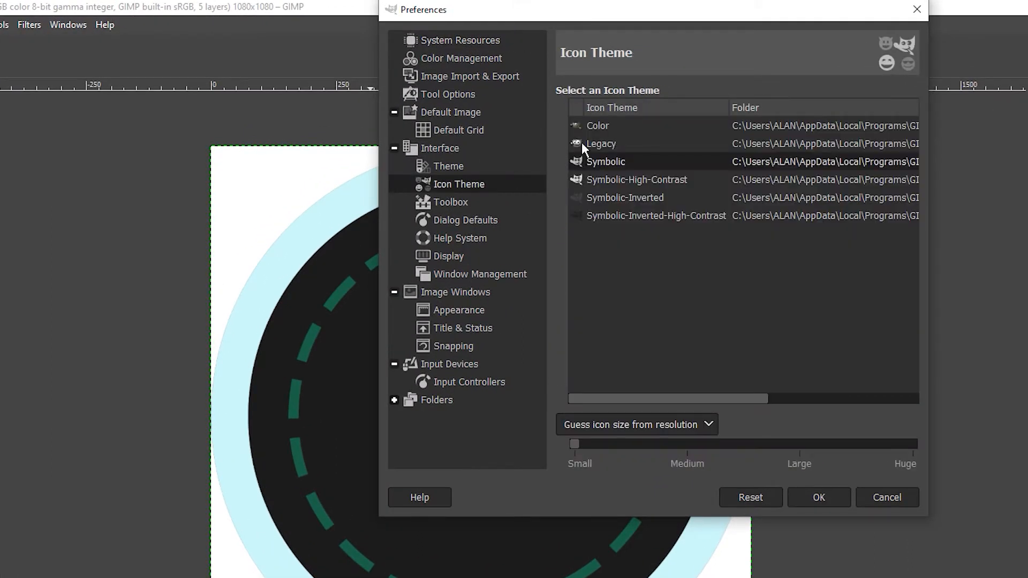
click(604, 127)
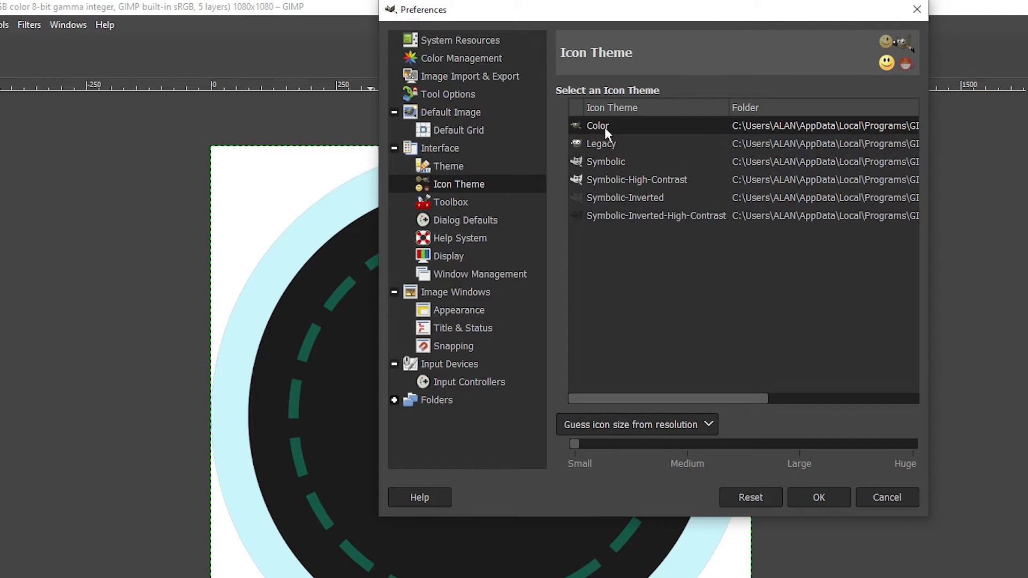
click(673, 425)
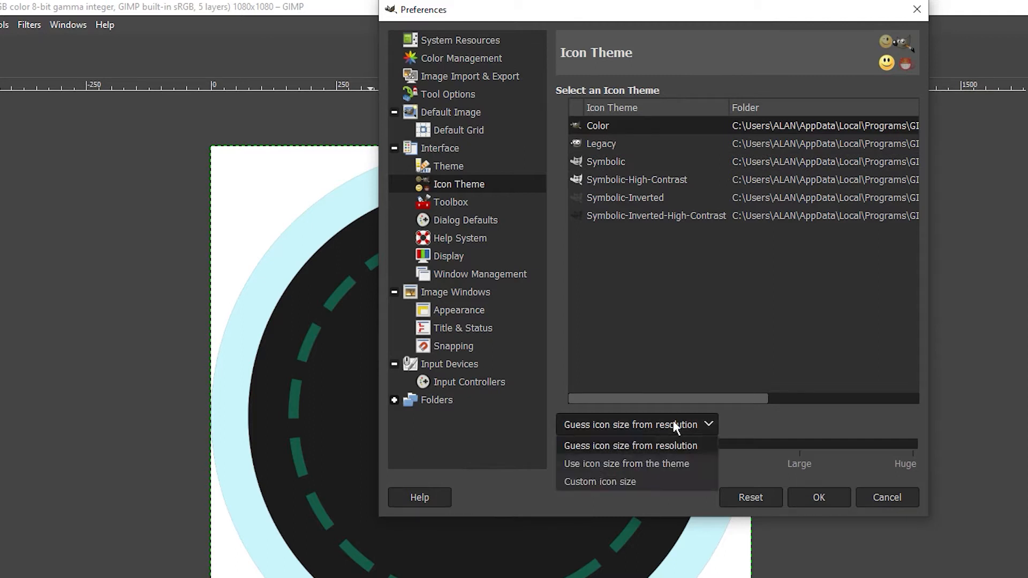
click(607, 490)
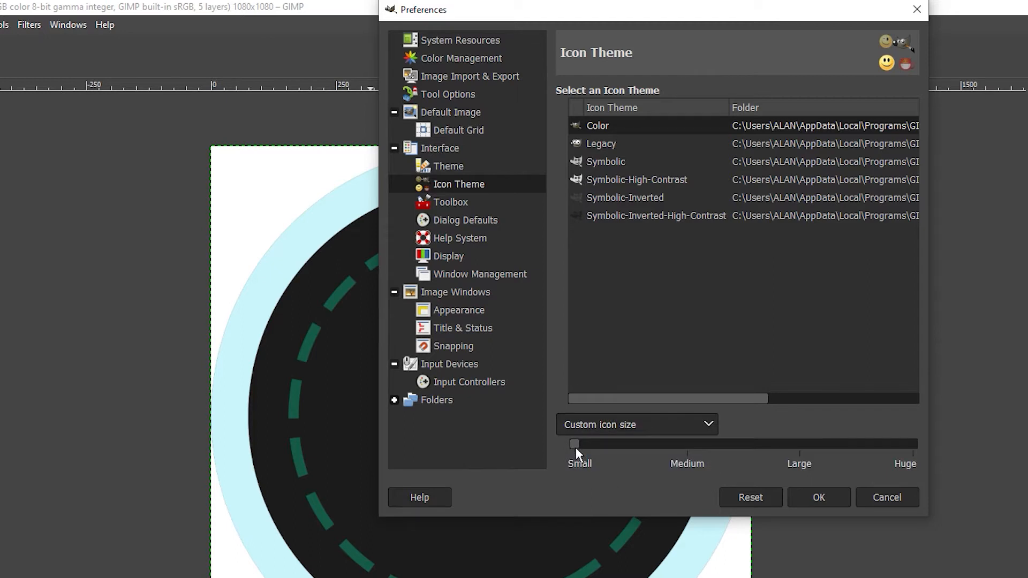
drag(576, 444, 921, 451)
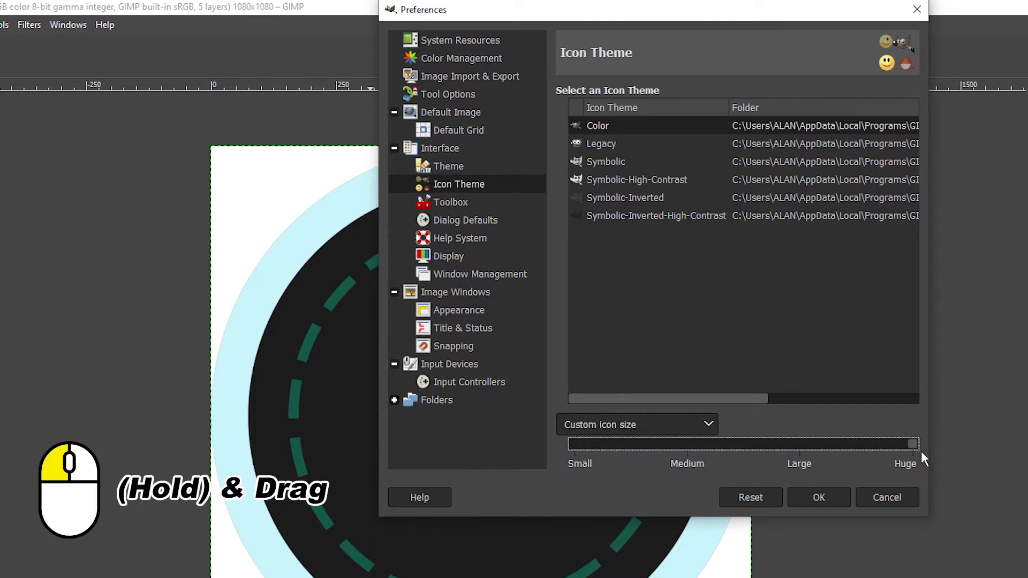
click(819, 497)
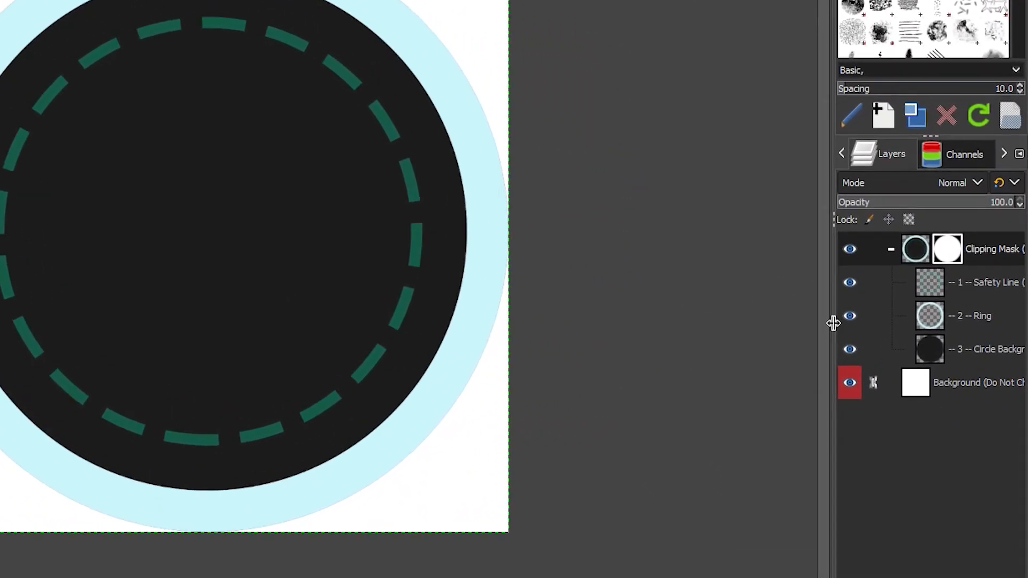
Widen the dock for the Huge icons and inspect the Safety Line, Ring and Circle Background layers
drag(833, 323, 730, 323)
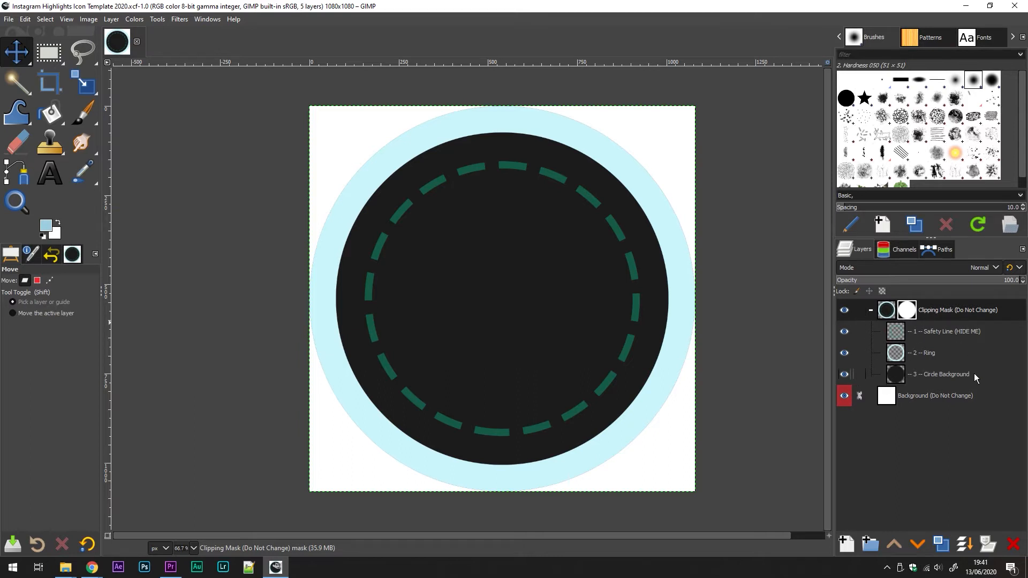
click(931, 332)
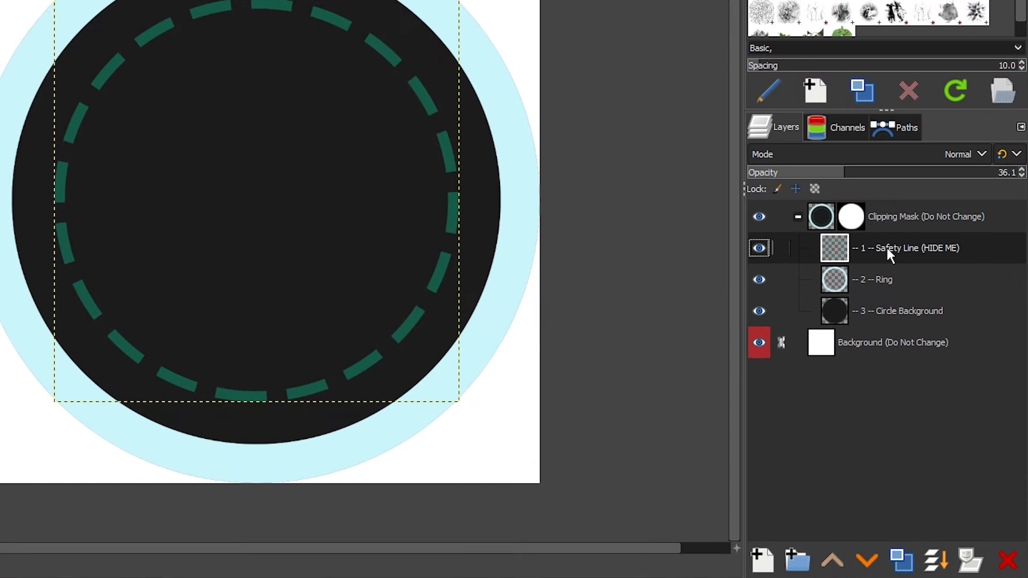
click(872, 281)
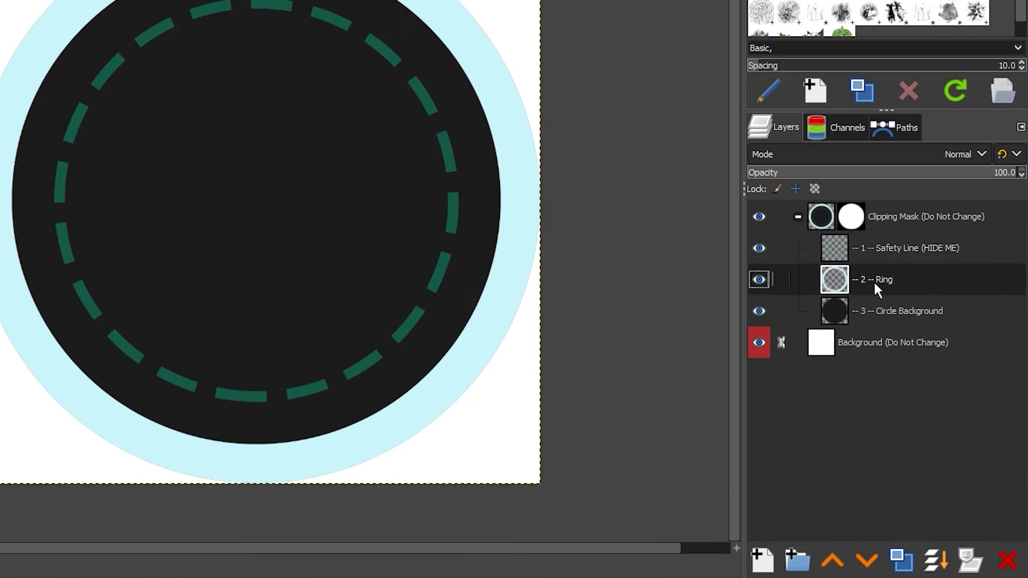
click(892, 308)
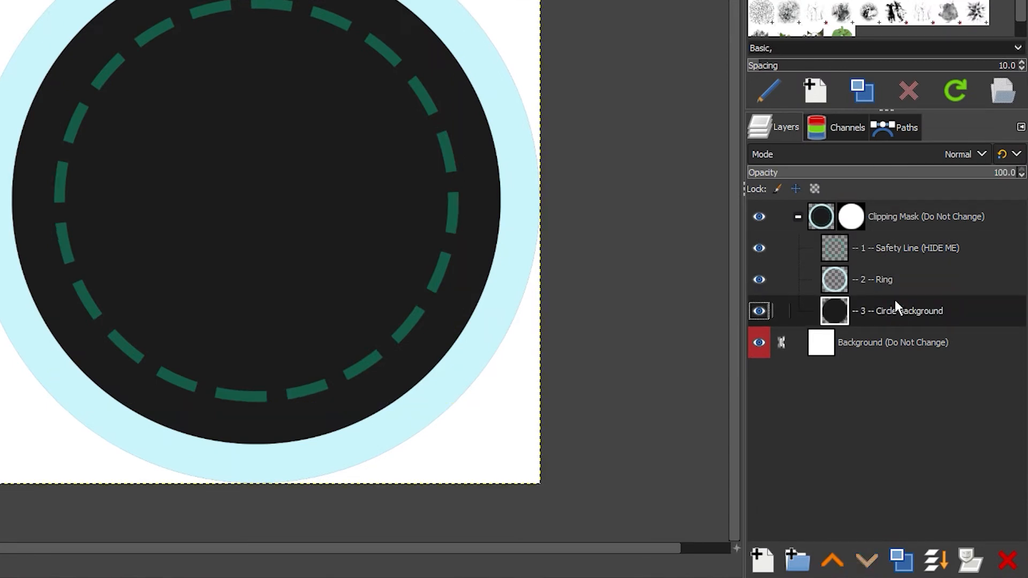
Review the template's layers again, then bring the Flaticon site to the front
click(907, 246)
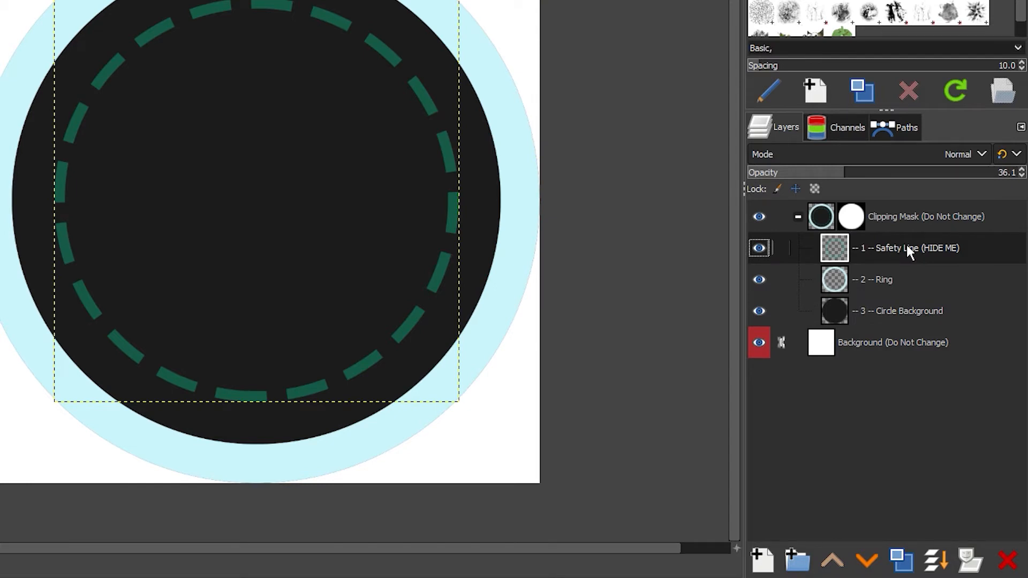
click(885, 278)
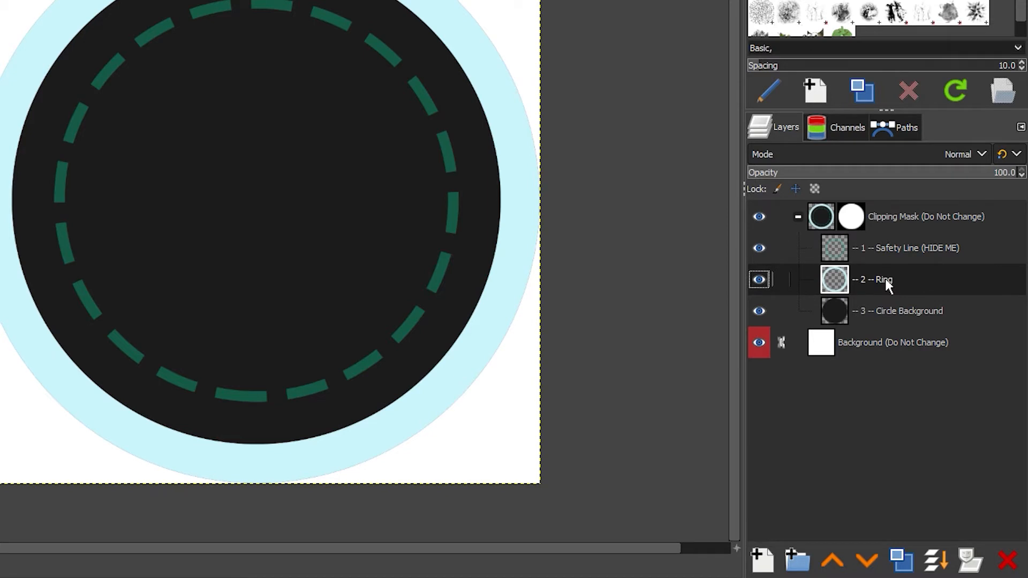
click(897, 313)
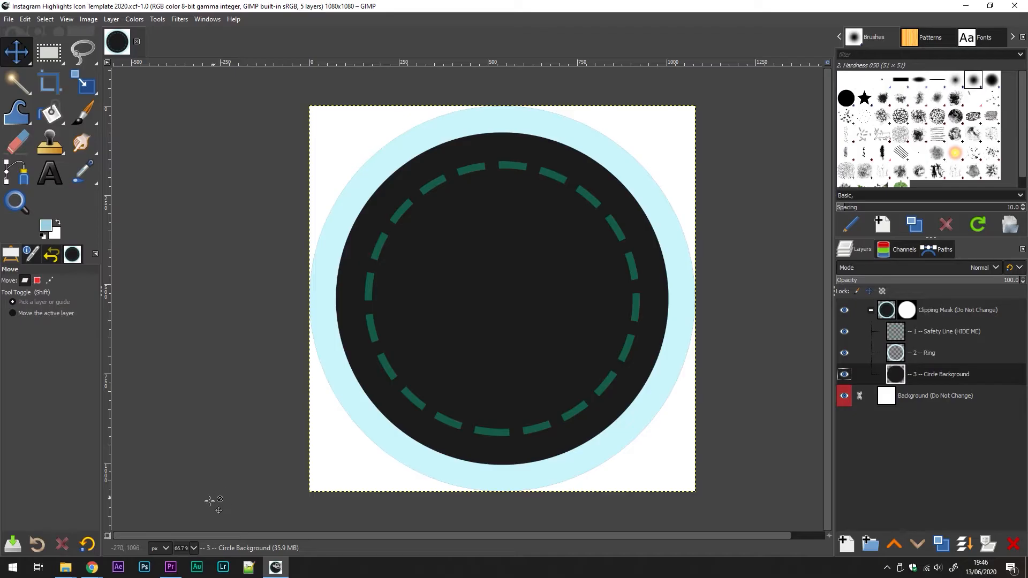
mouse_move(91, 568)
click(59, 522)
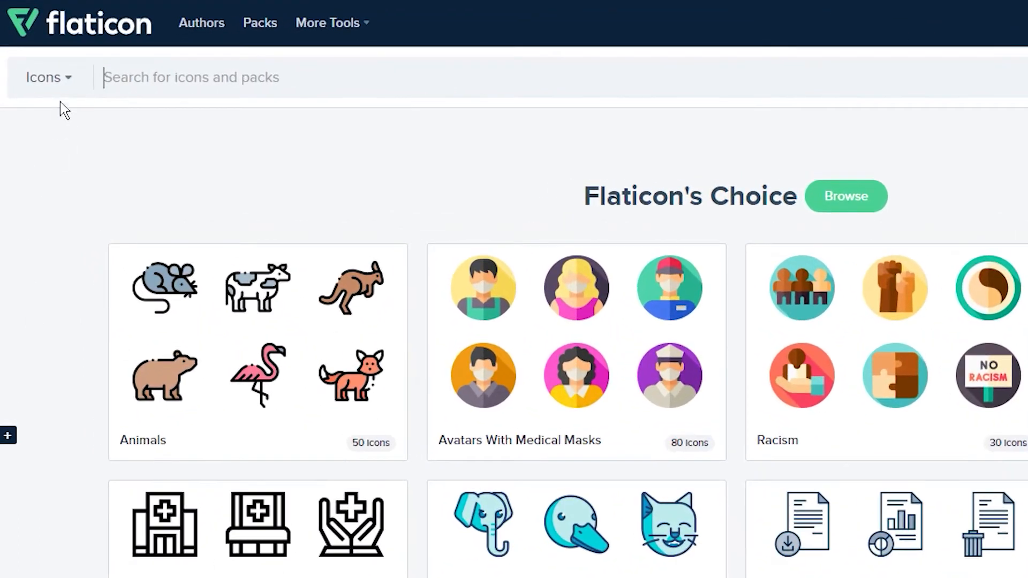
Search Flaticon icon packs for 'Fashion'
click(35, 84)
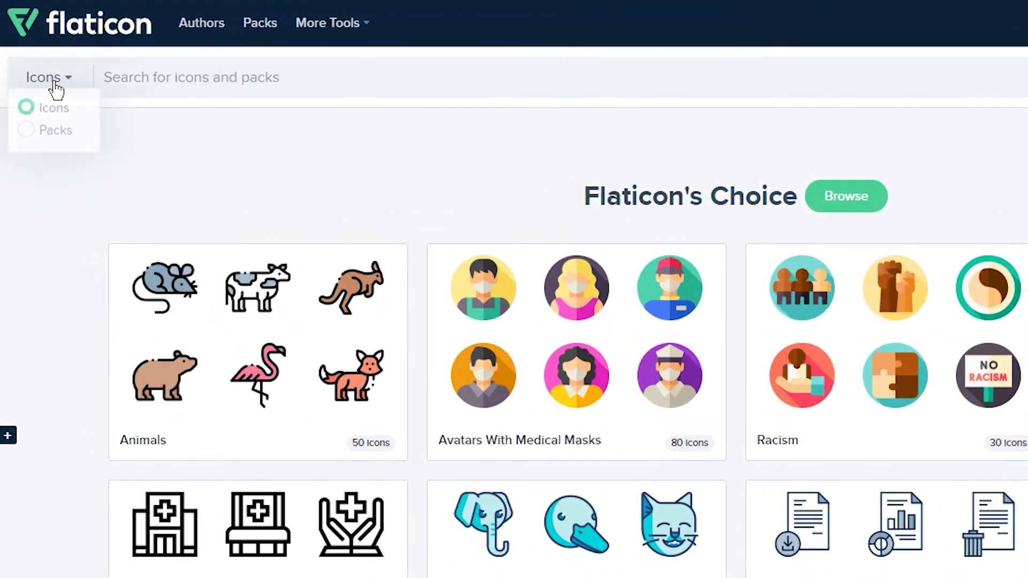
click(53, 140)
click(181, 69)
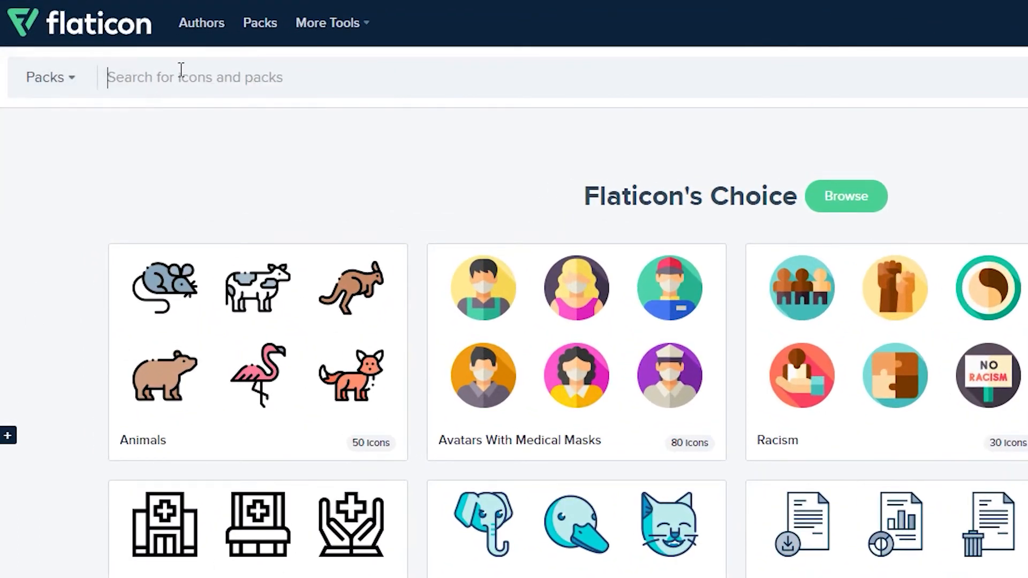
text(Fas)
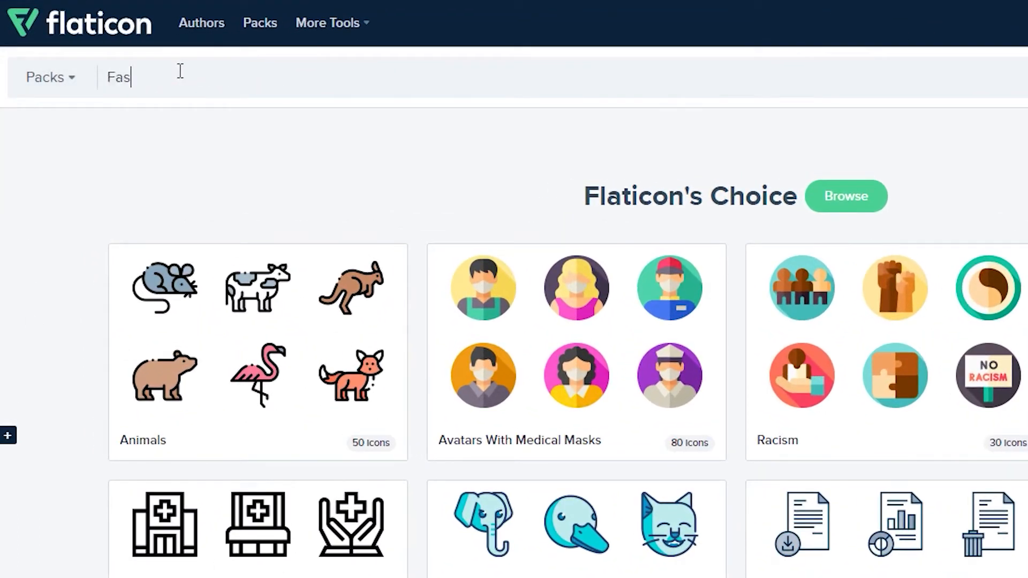
text(hion)
key(Return)
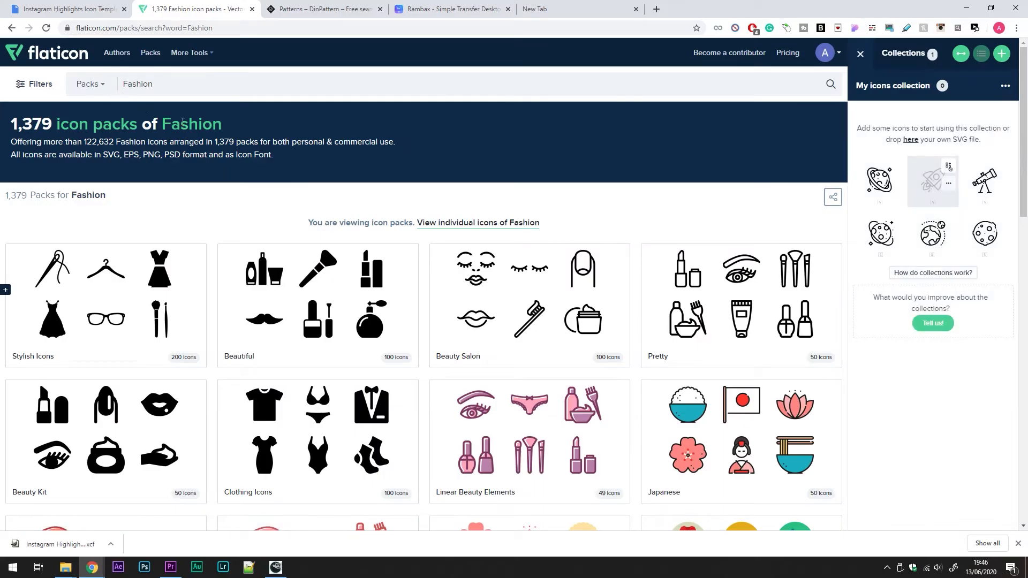
Browse the Fashion pack results onto page 2
scroll(491, 226, down, 10)
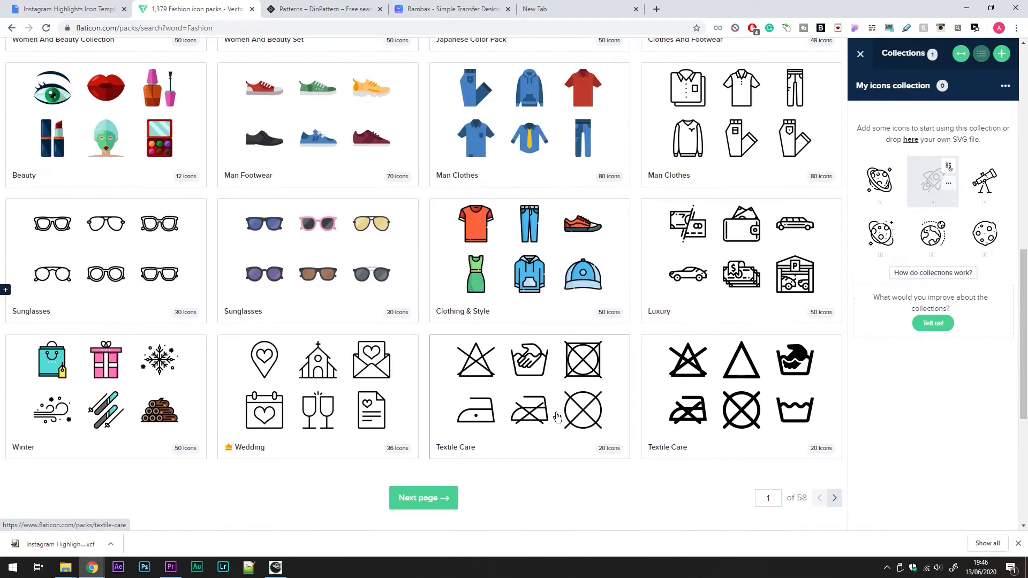
scroll(557, 416, down, 3)
click(444, 342)
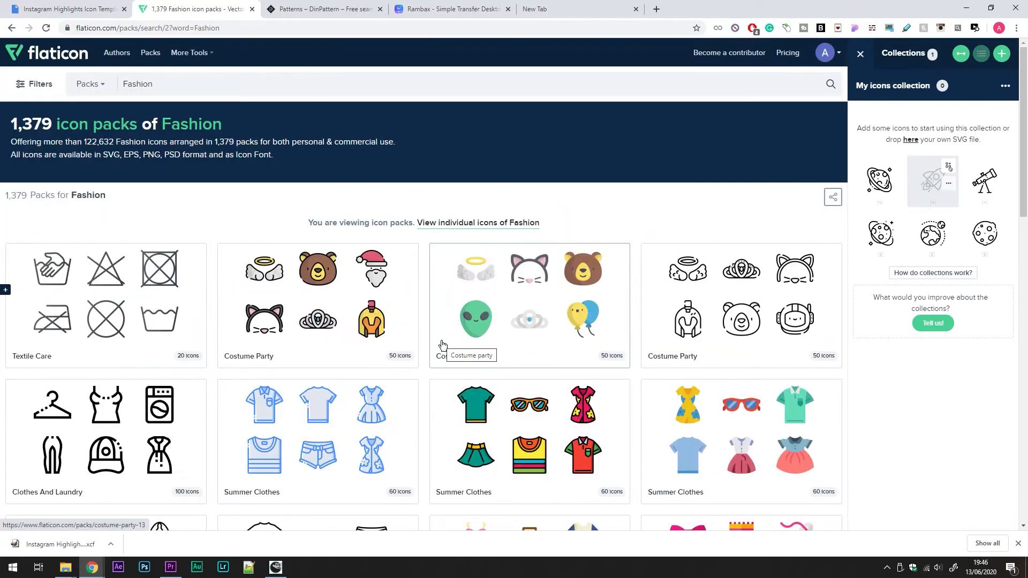
scroll(442, 344, down, 6)
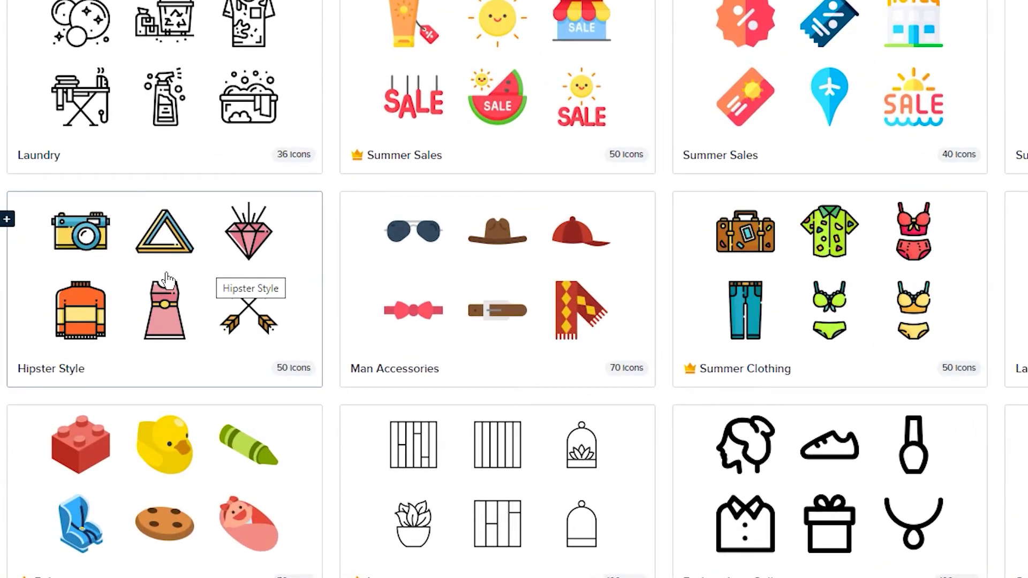
Download the Hipster Style camera icon free as photography.png, then return to GIMP
click(167, 279)
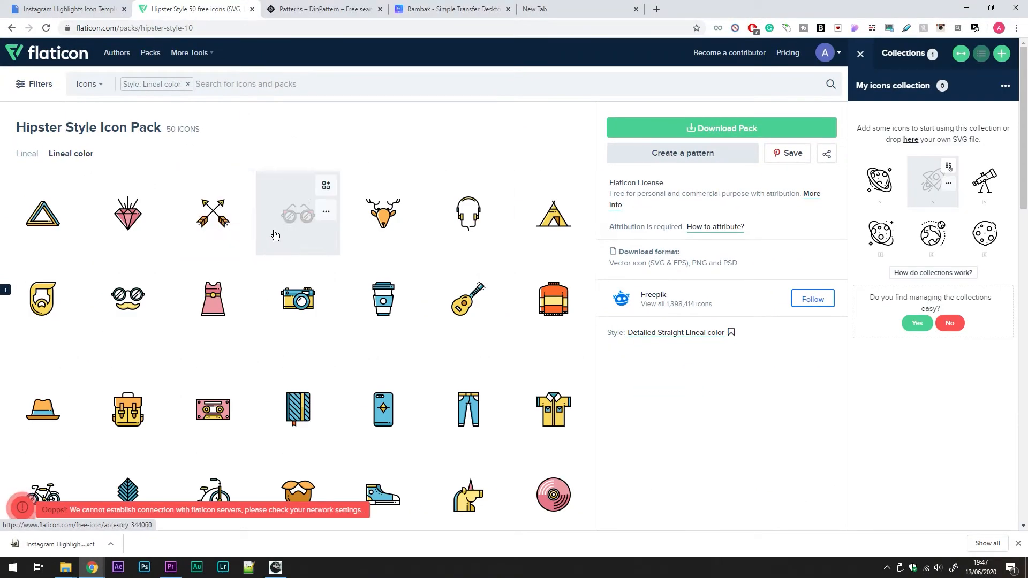
click(296, 299)
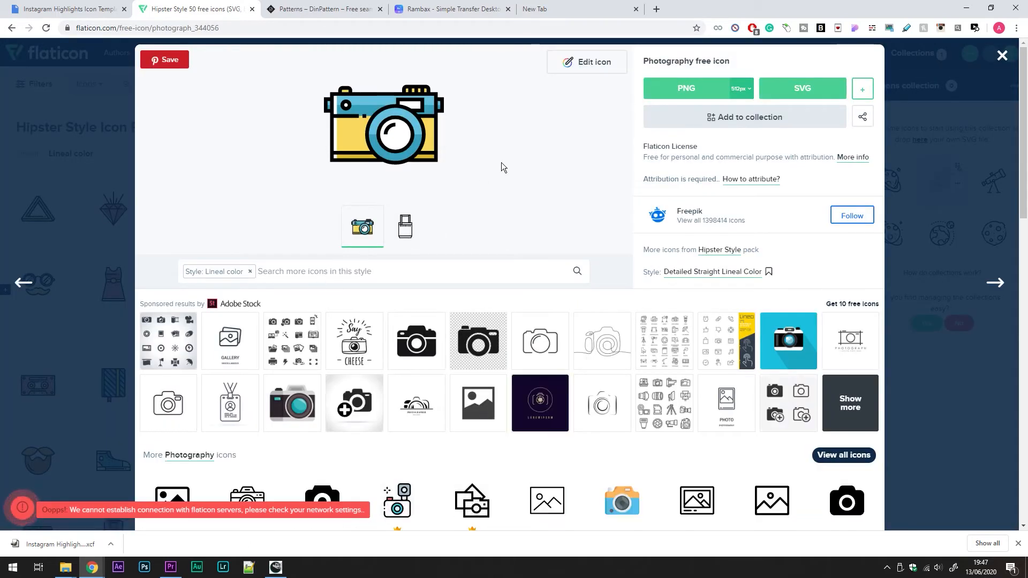
click(686, 88)
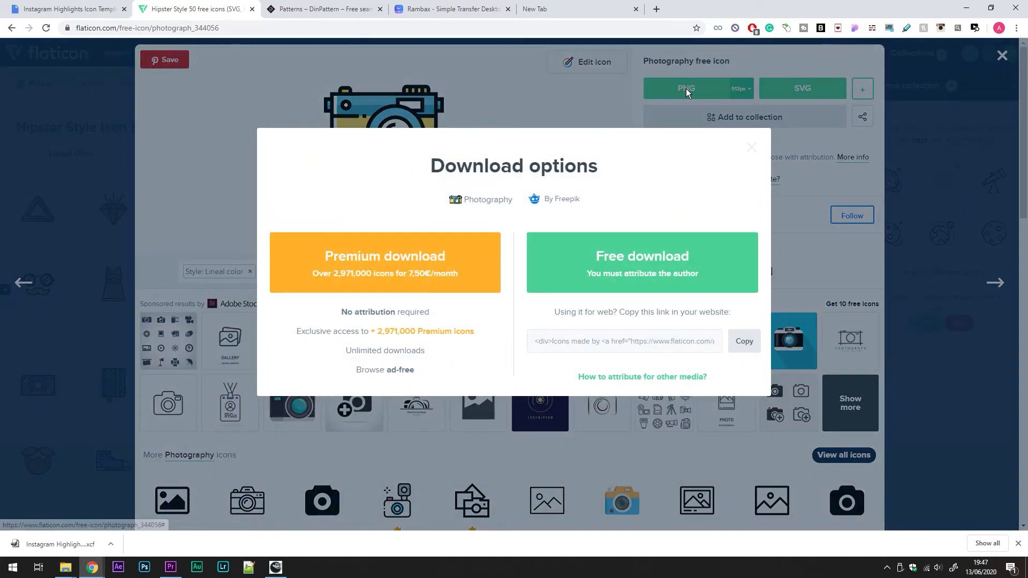
click(652, 263)
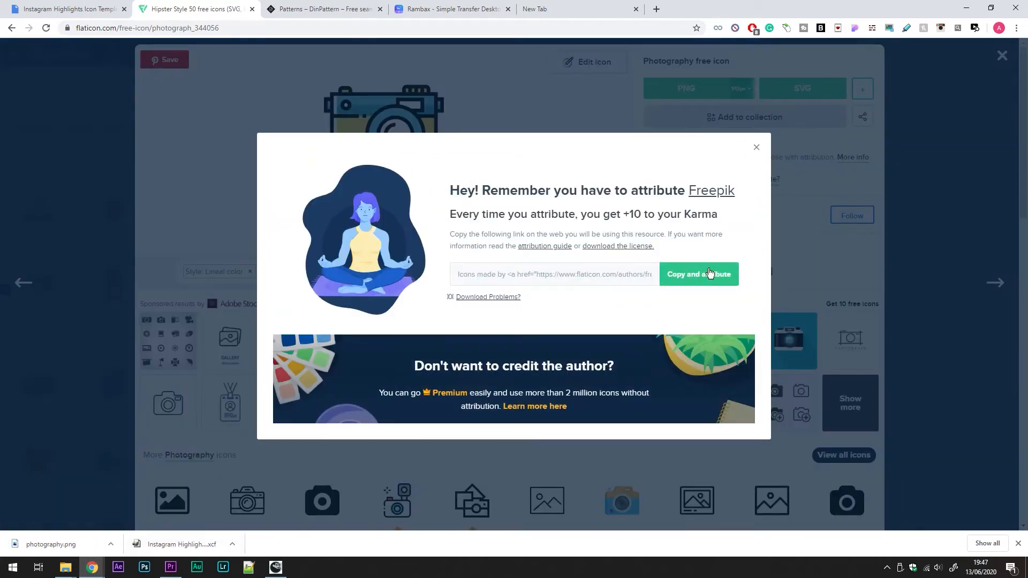
click(275, 567)
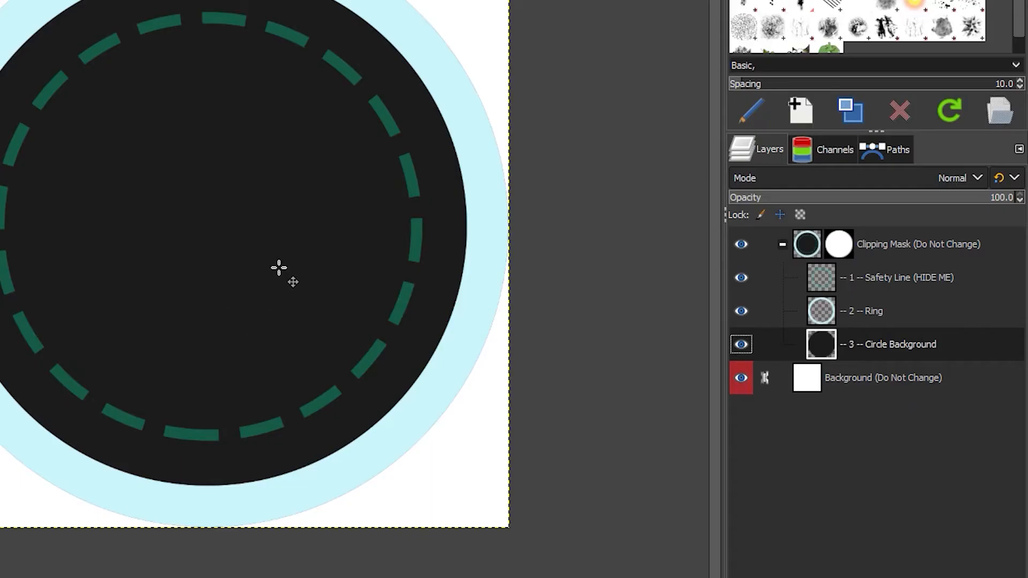
With Safety Line active, drag photography.png from Downloads onto the canvas as a new layer
click(910, 281)
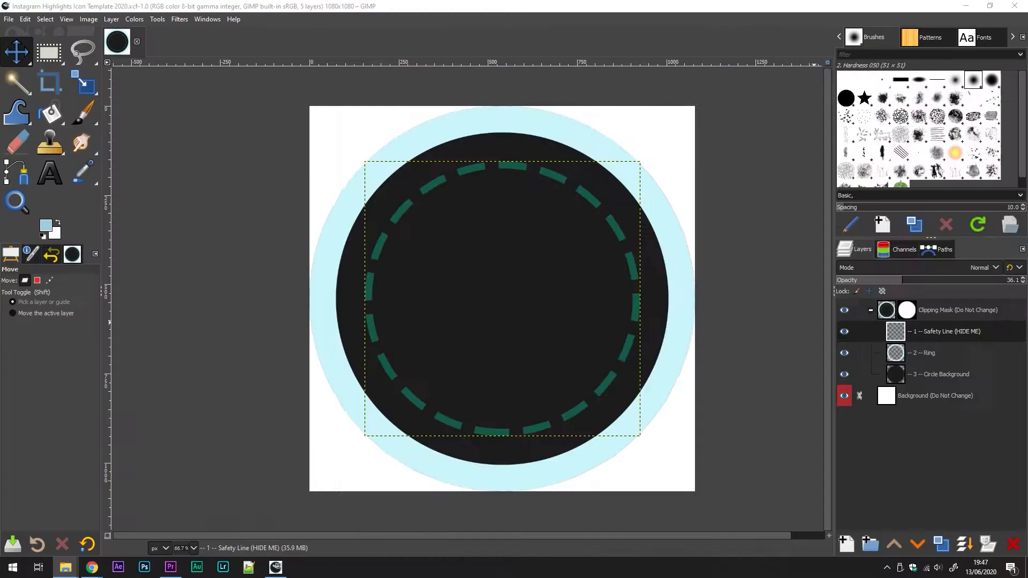
click(66, 567)
drag(713, 447, 584, 420)
drag(435, 91, 362, 88)
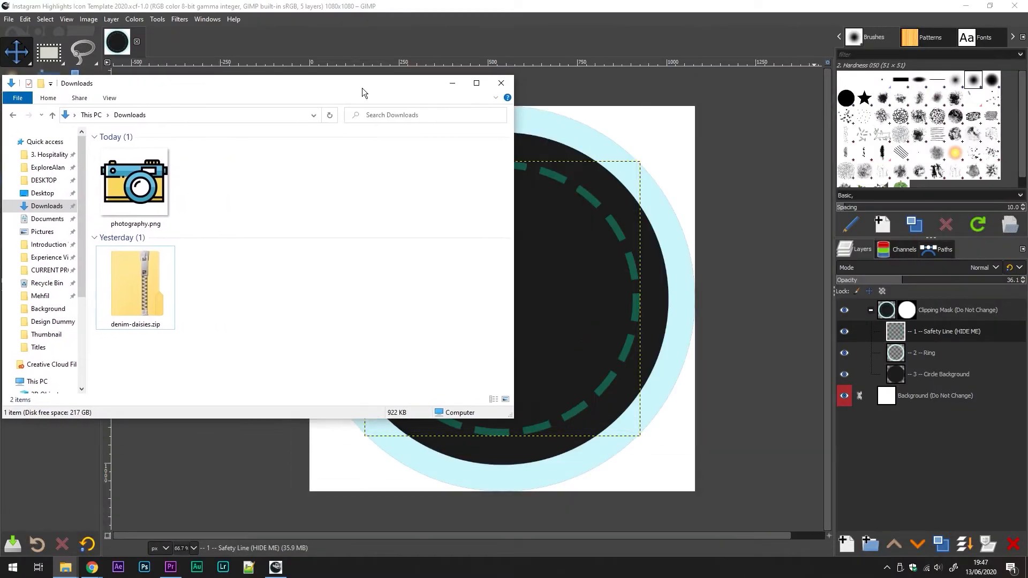
drag(121, 194, 596, 293)
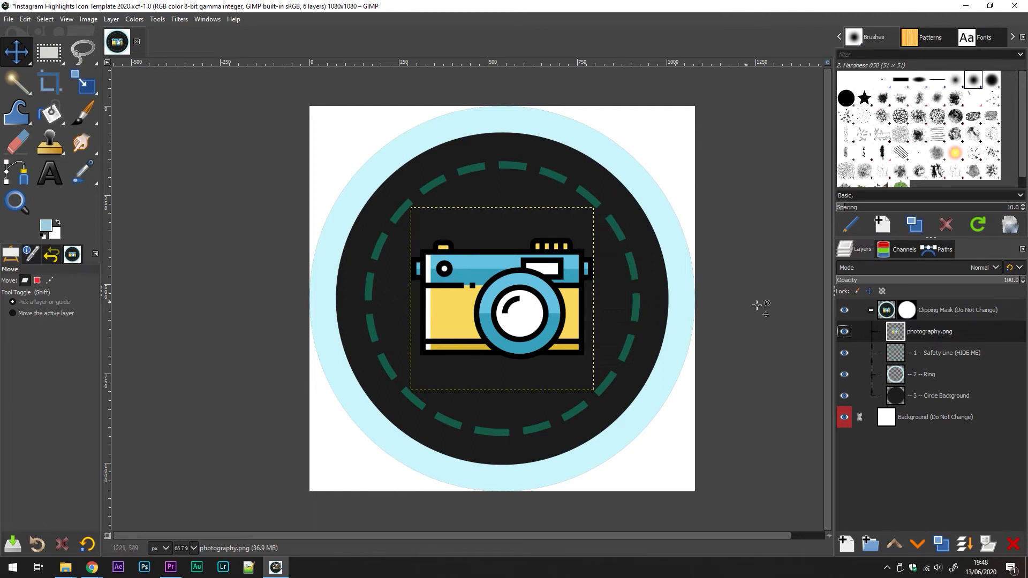
Scale the camera layer from 512 to 604 × 604 px around its centre
click(156, 18)
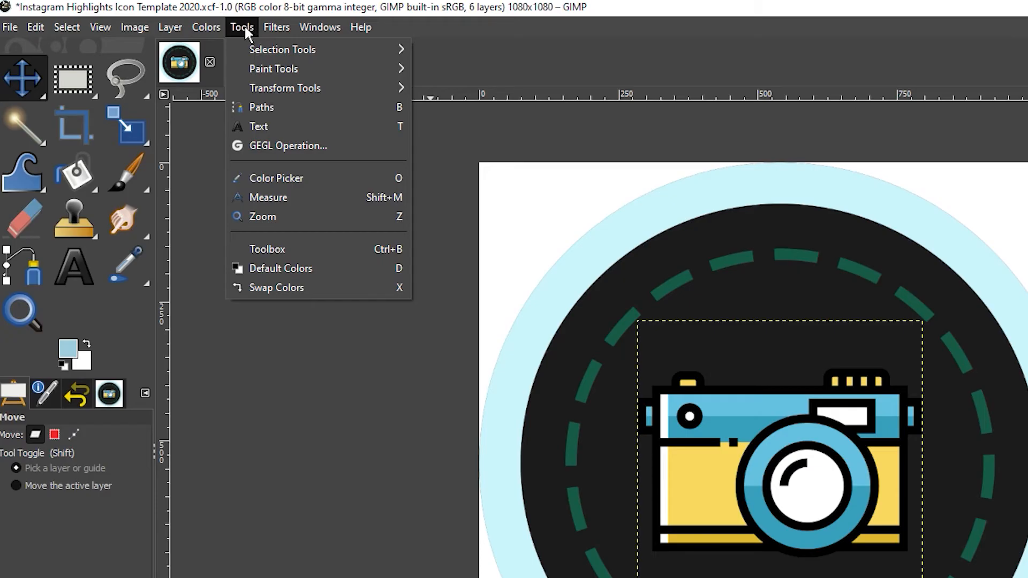
mouse_move(329, 87)
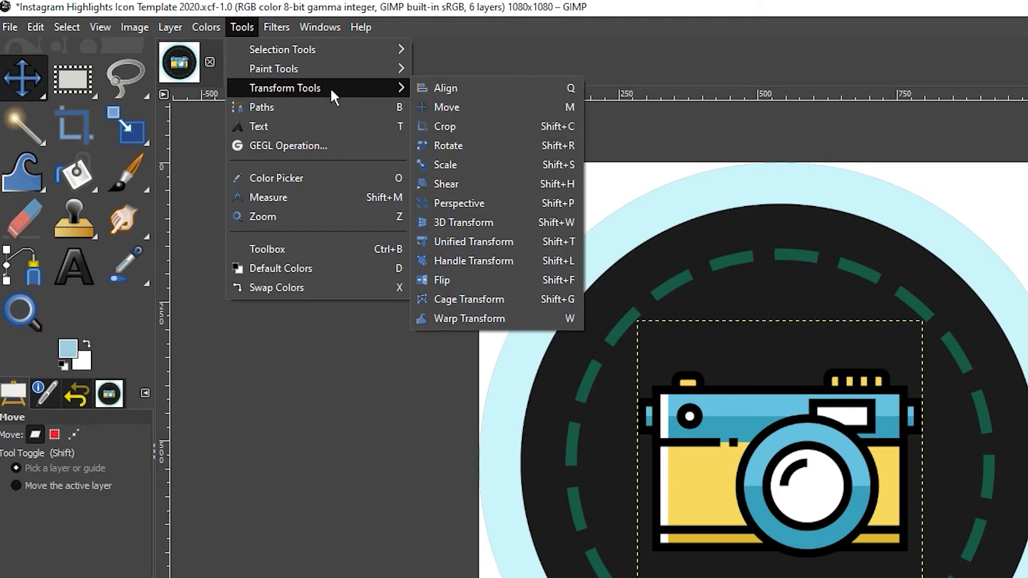
click(519, 166)
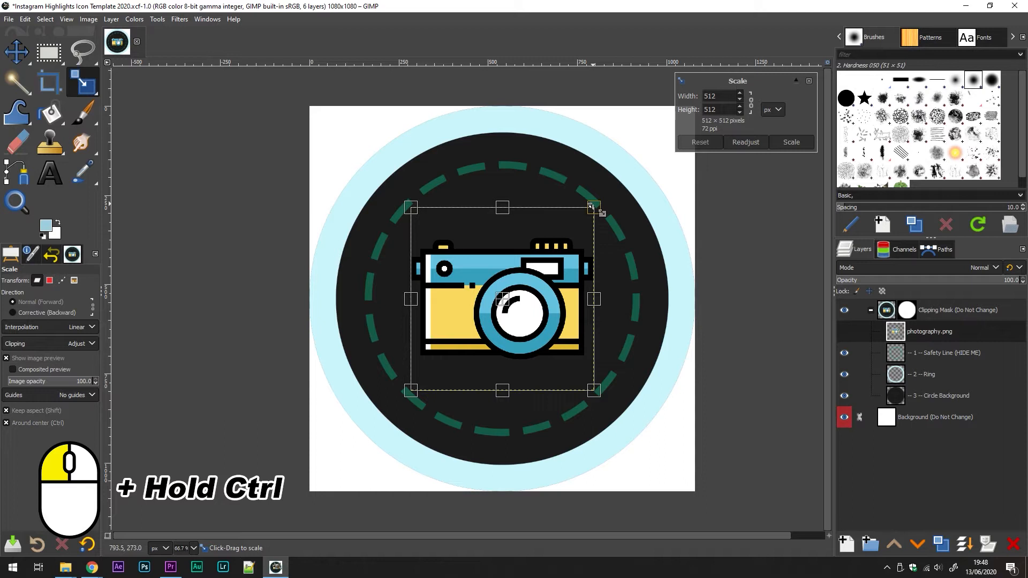
drag(591, 206, 650, 199)
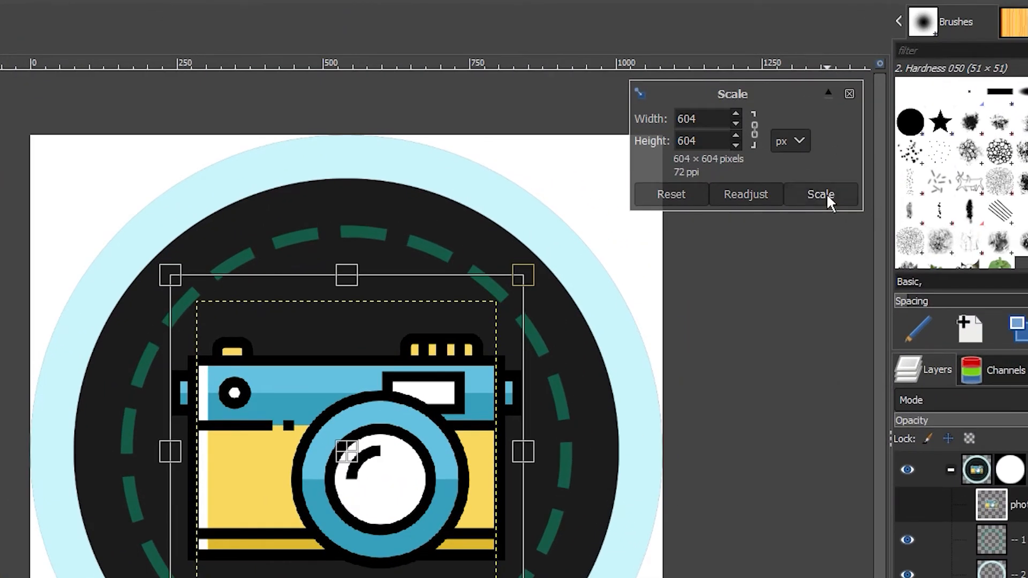
click(828, 196)
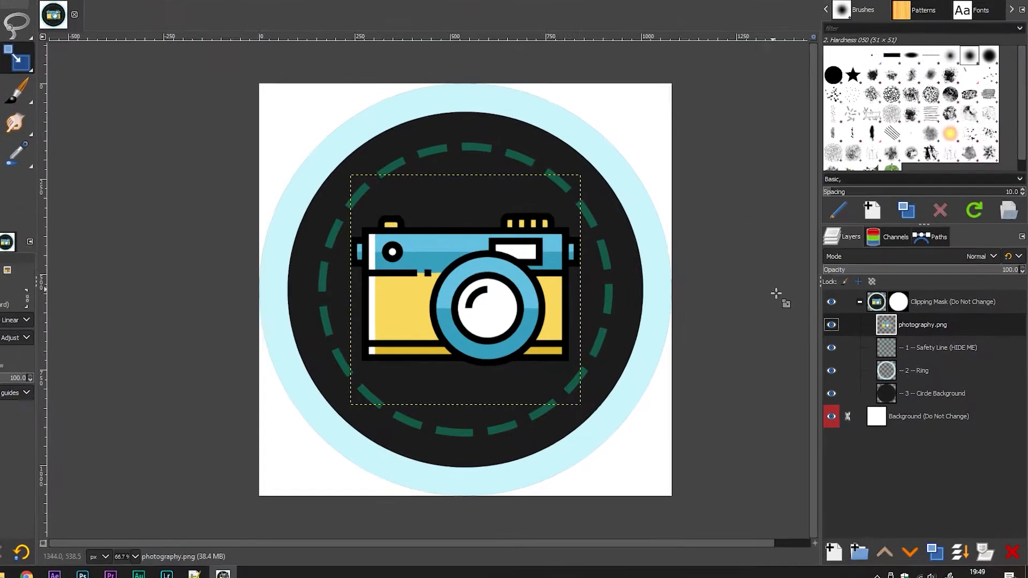
Hide the Safety Line and Ring layers and fuzzy-select the dark circle on Circle Background
click(904, 348)
click(831, 347)
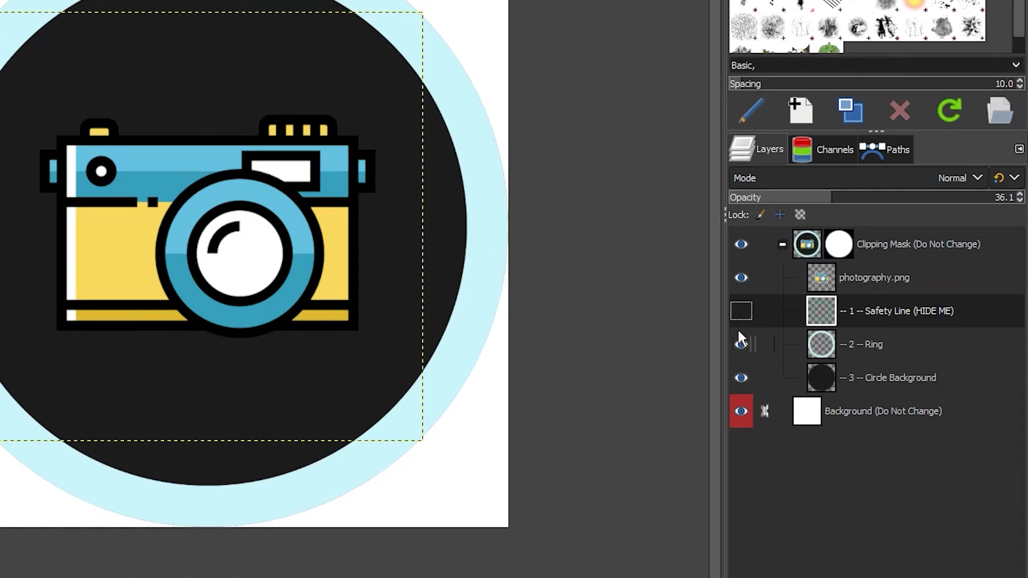
click(741, 347)
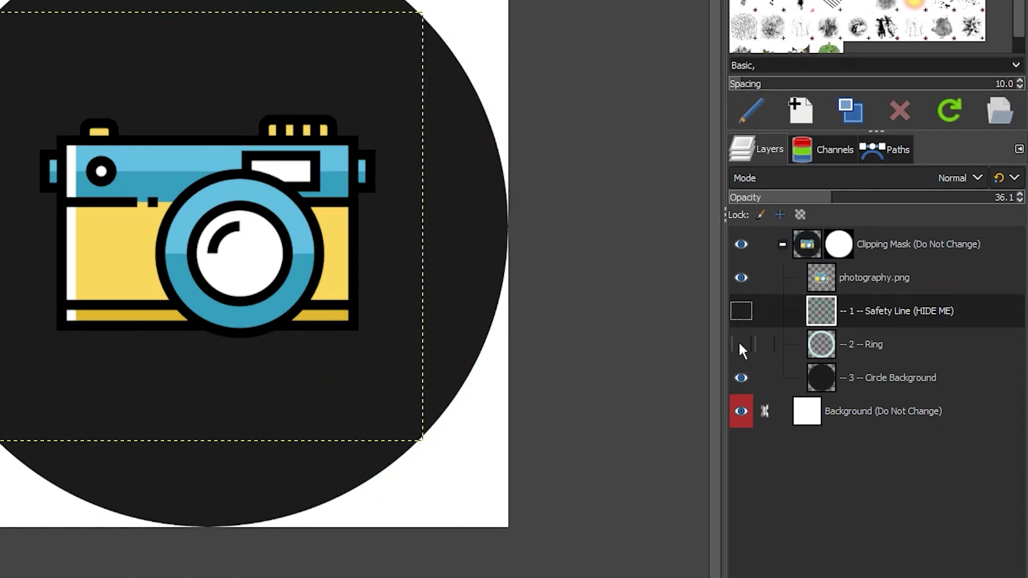
click(886, 381)
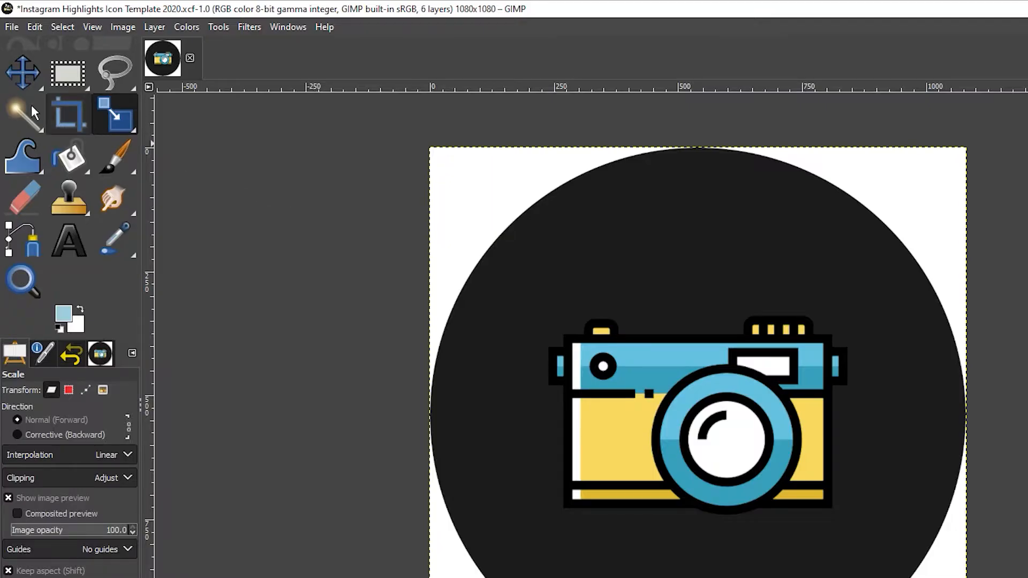
click(13, 112)
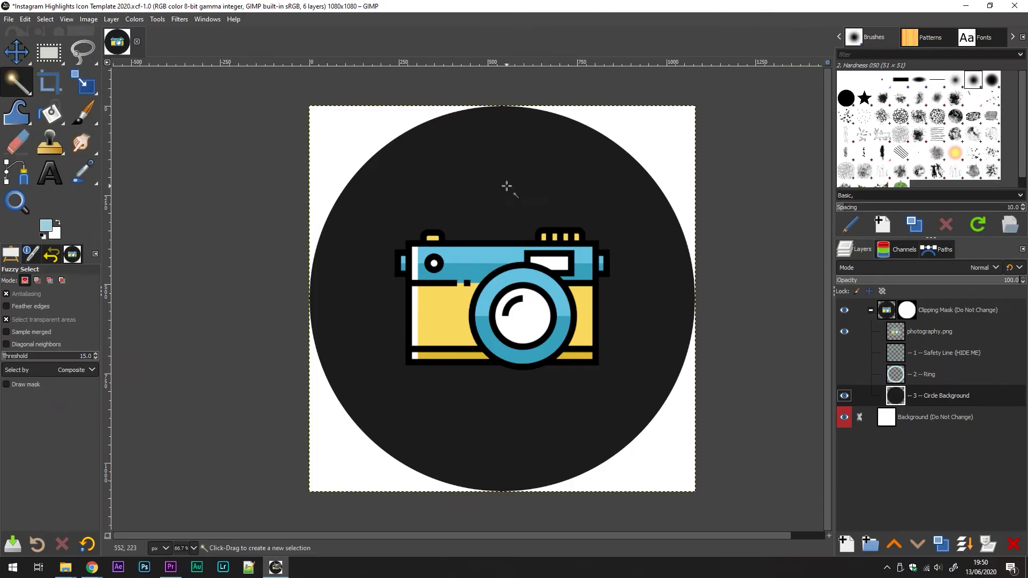
click(703, 258)
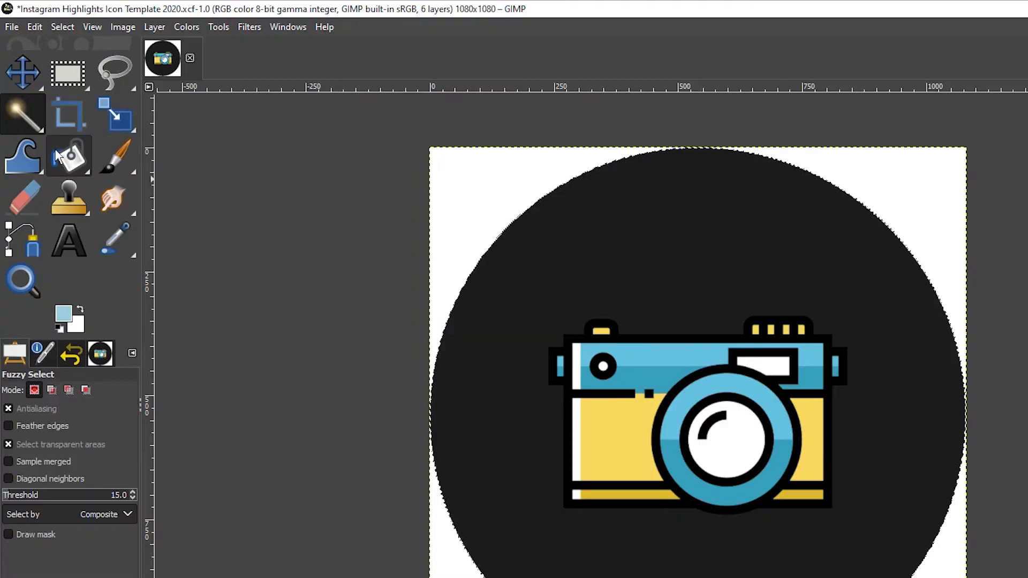
click(46, 112)
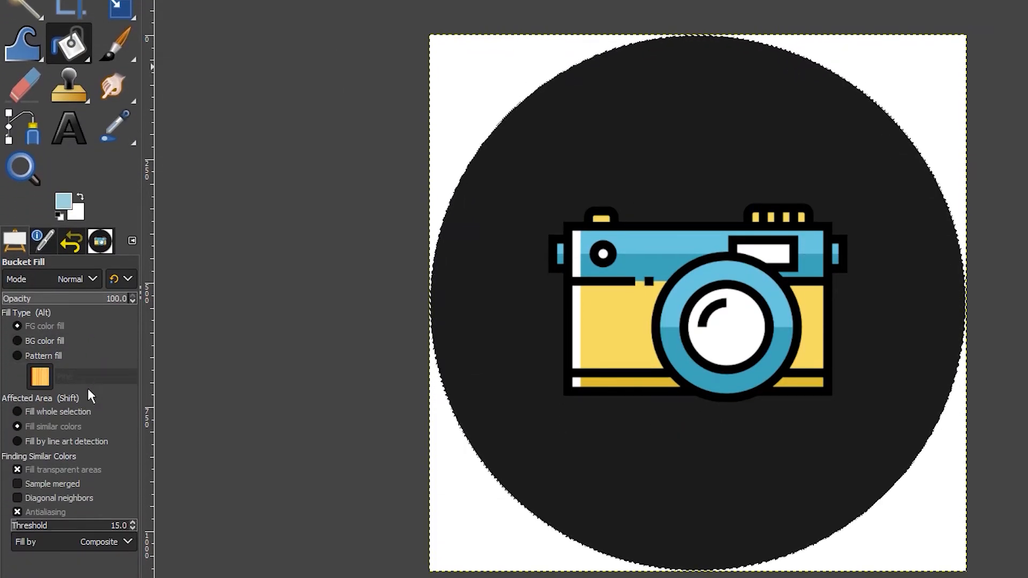
Keep bucket fill on foreground colour and reset colours to default black and white
click(44, 324)
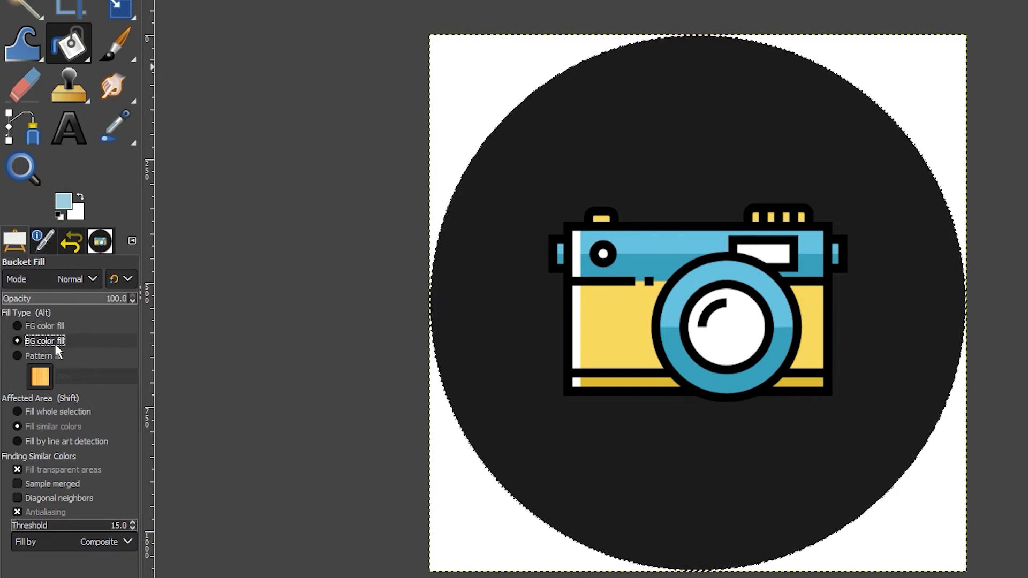
click(55, 342)
click(58, 325)
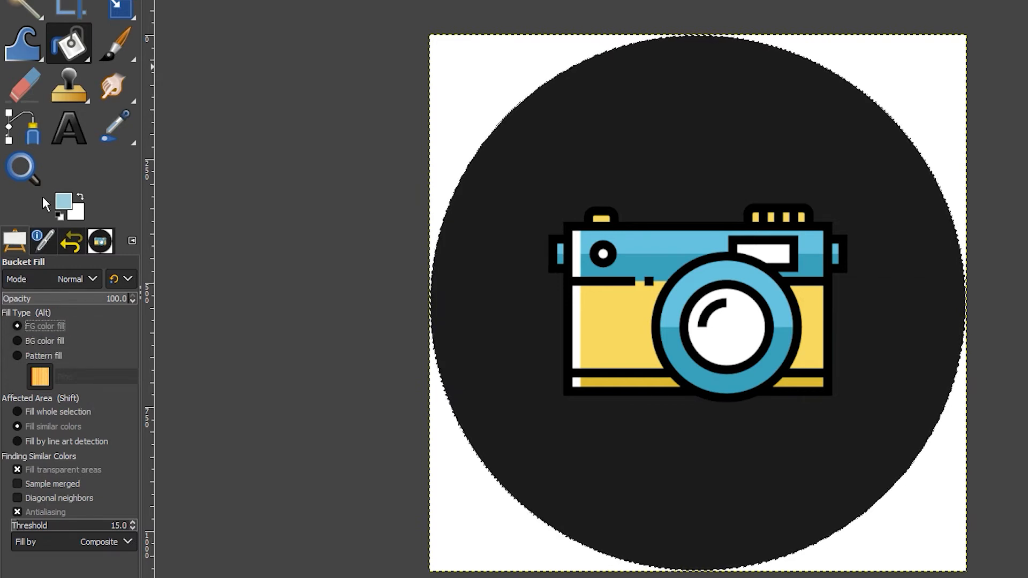
click(59, 216)
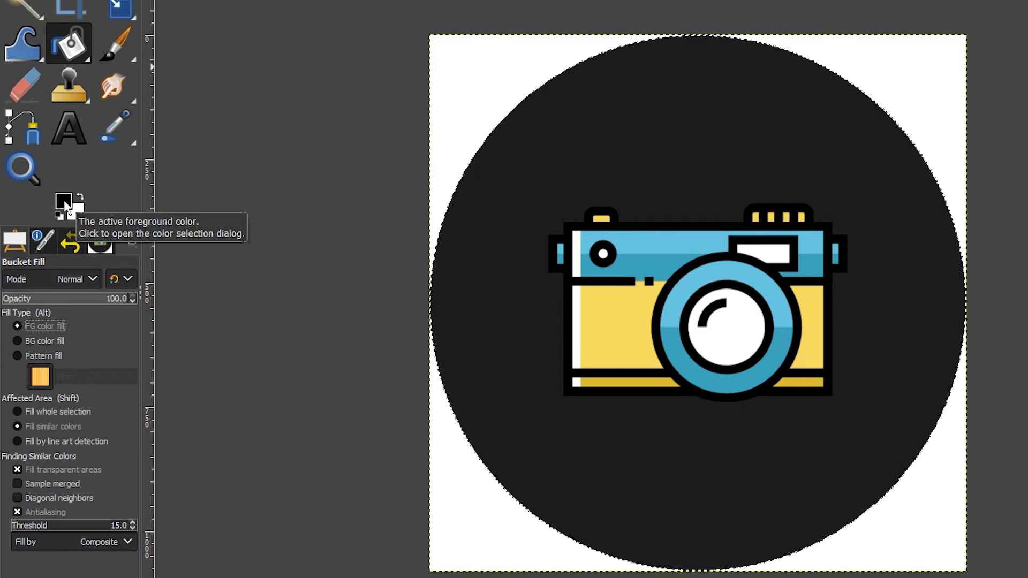
Set the foreground colour to muted teal 5b848b
click(65, 203)
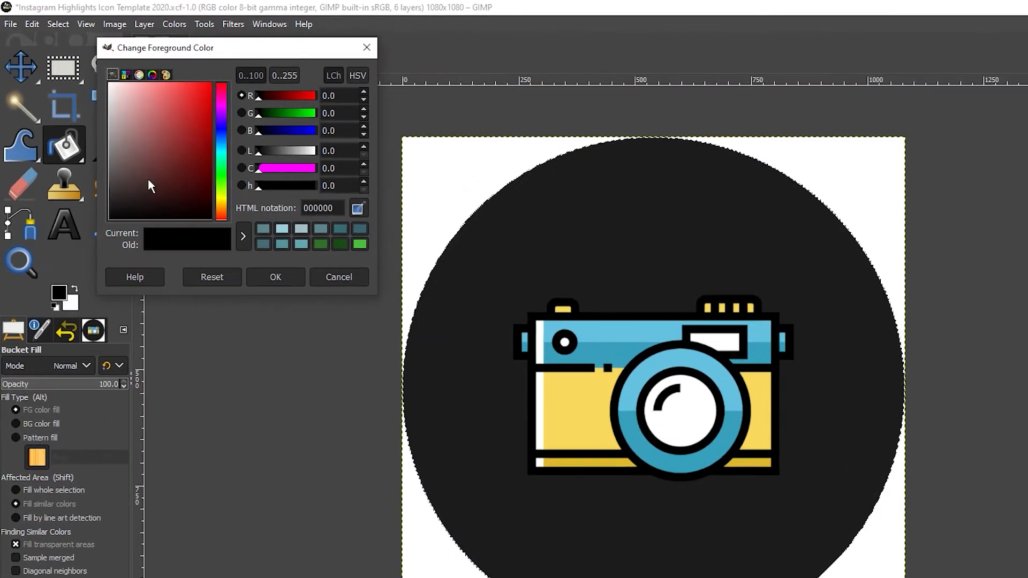
click(183, 54)
click(211, 107)
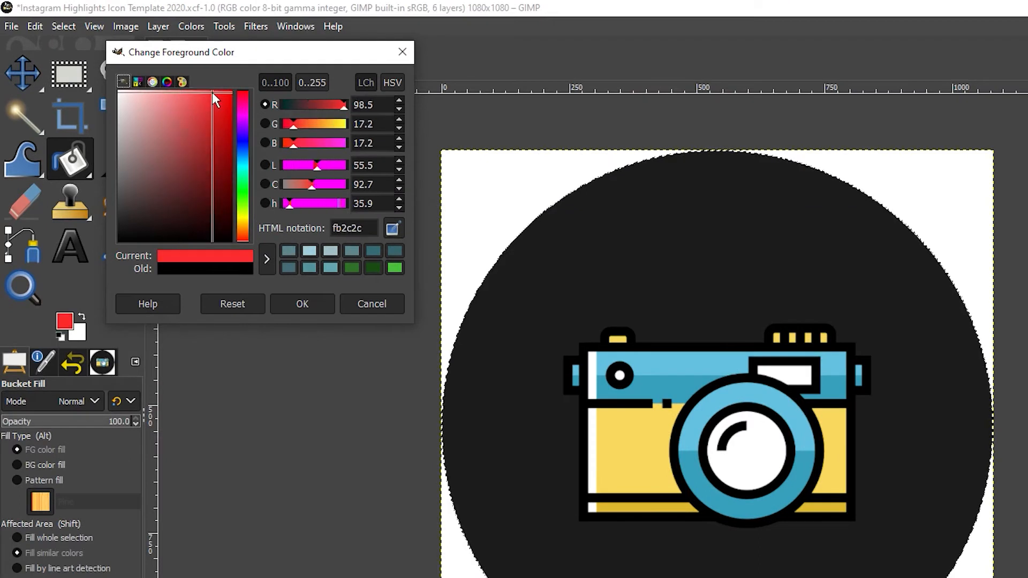
click(146, 155)
click(159, 150)
mouse_move(158, 149)
mouse_down()
mouse_move(214, 116)
mouse_move(195, 98)
mouse_move(182, 153)
mouse_move(196, 122)
mouse_move(246, 111)
mouse_move(245, 218)
mouse_move(245, 159)
mouse_up()
click(157, 158)
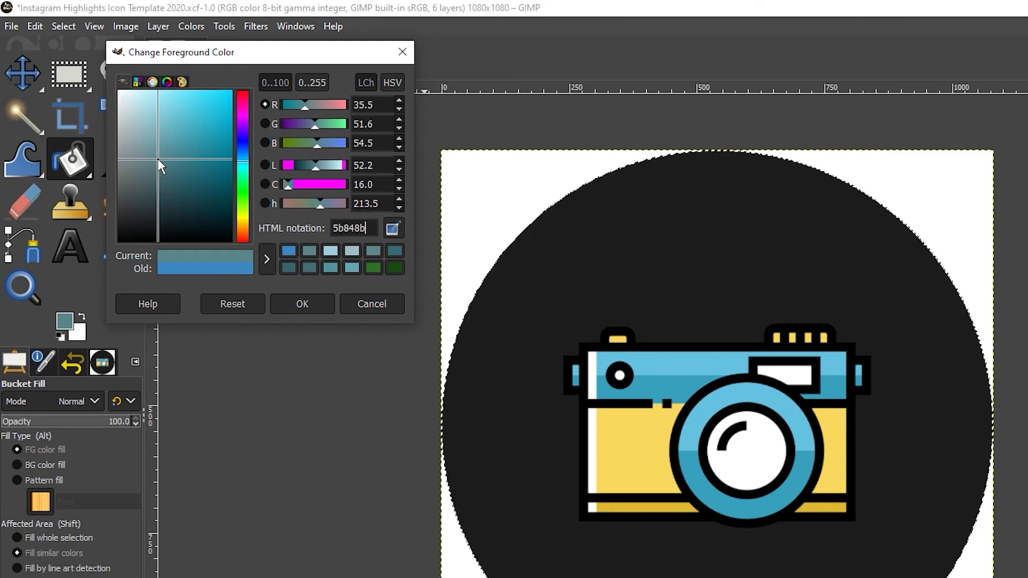
click(320, 303)
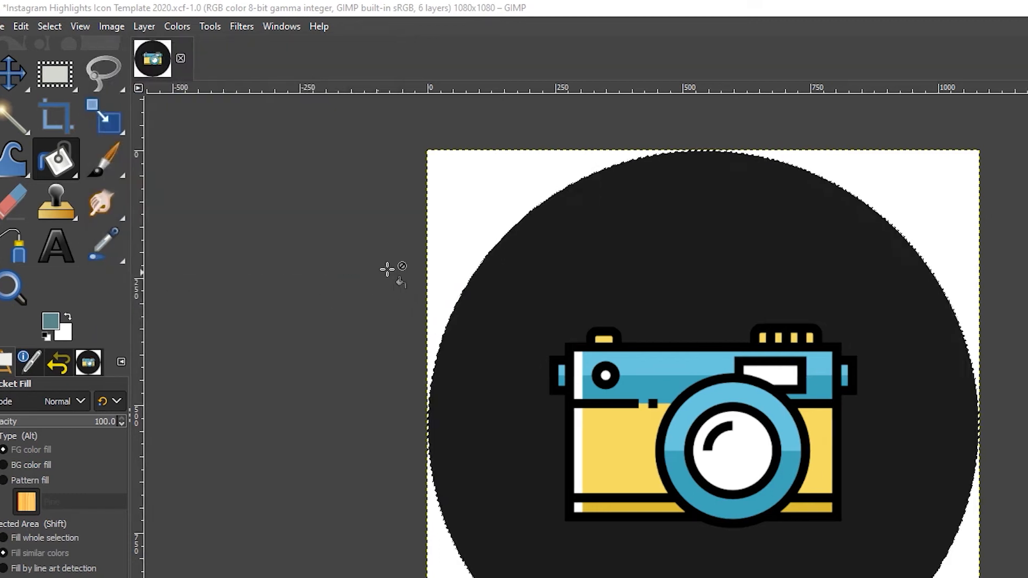
Bucket-fill the selected dark circle with the teal 5b848b
click(666, 269)
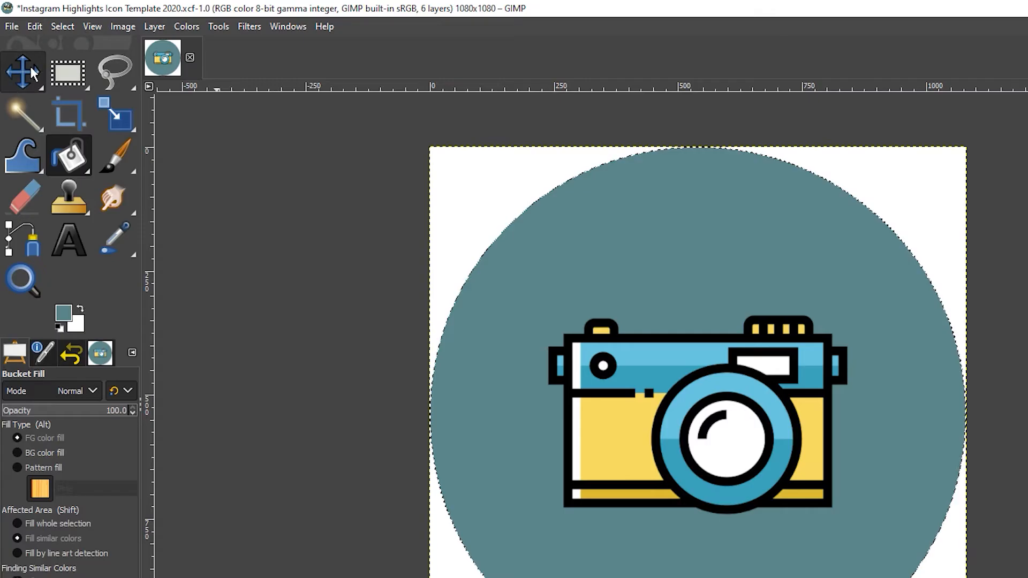
click(17, 52)
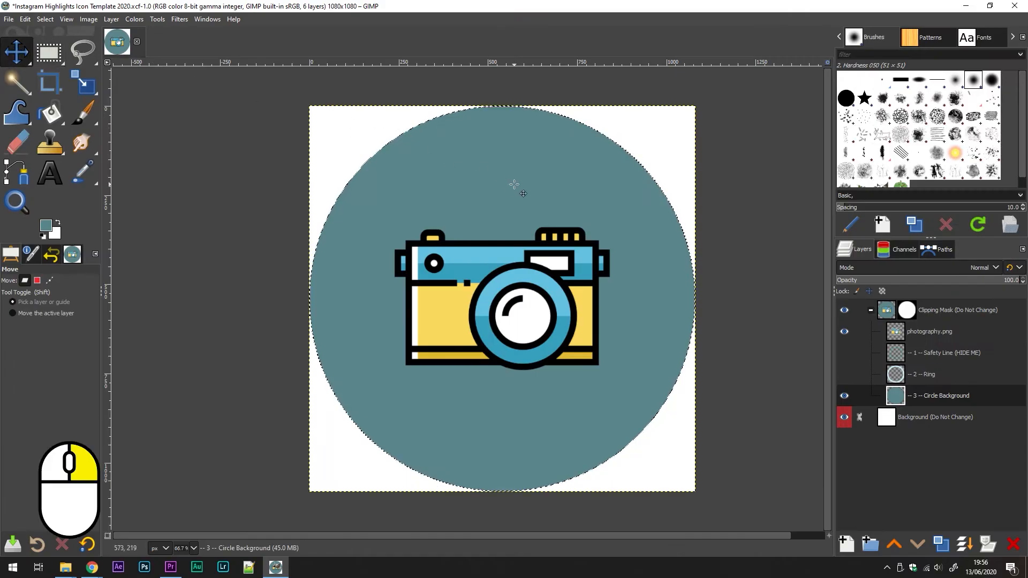
right_click(514, 184)
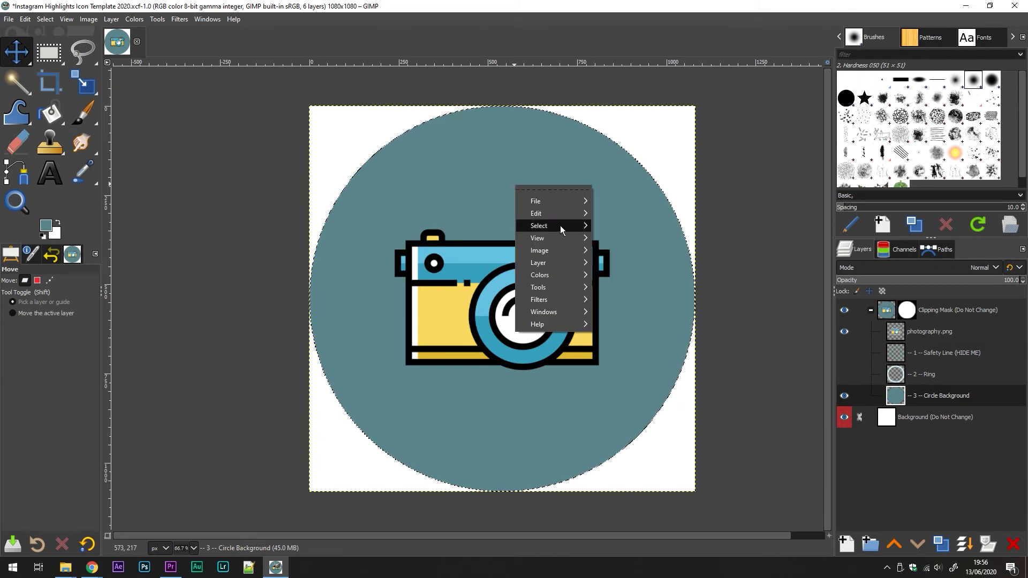
Clear the circle selection and make the Ring layer active and visible
mouse_move(561, 227)
click(614, 249)
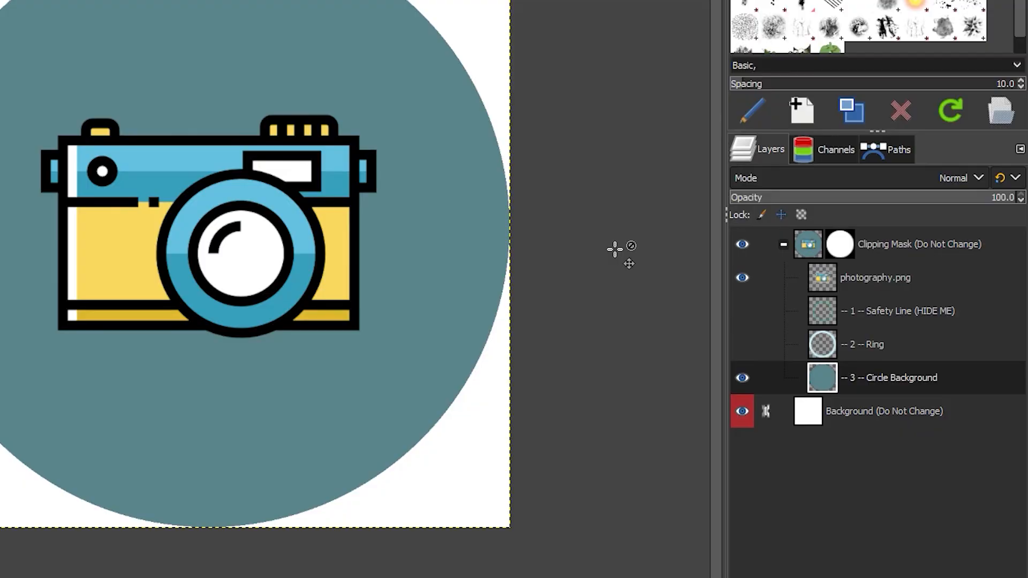
click(940, 373)
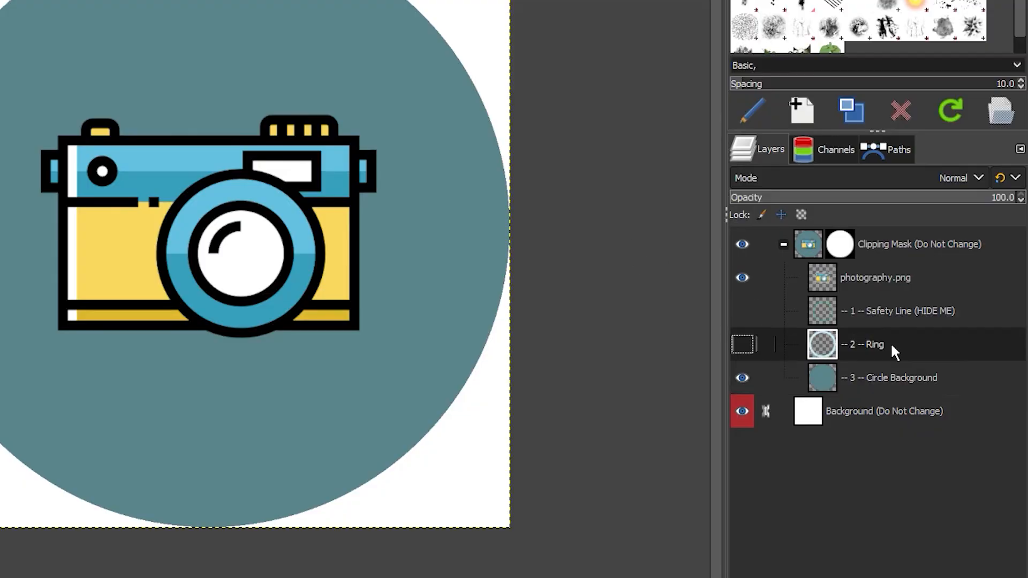
click(742, 344)
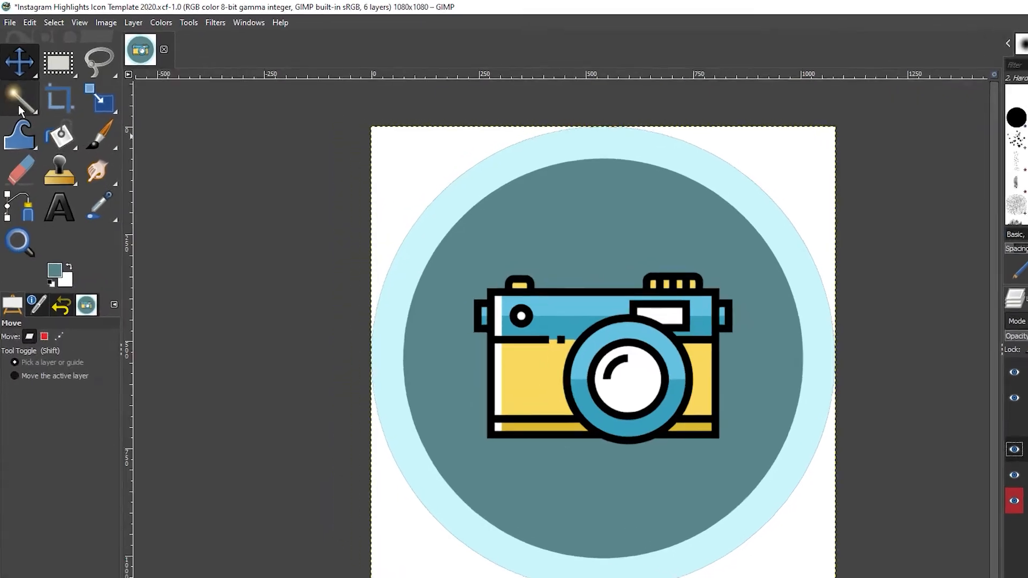
Fuzzy-select the ring and set the foreground colour to light blue 9ecede
click(17, 83)
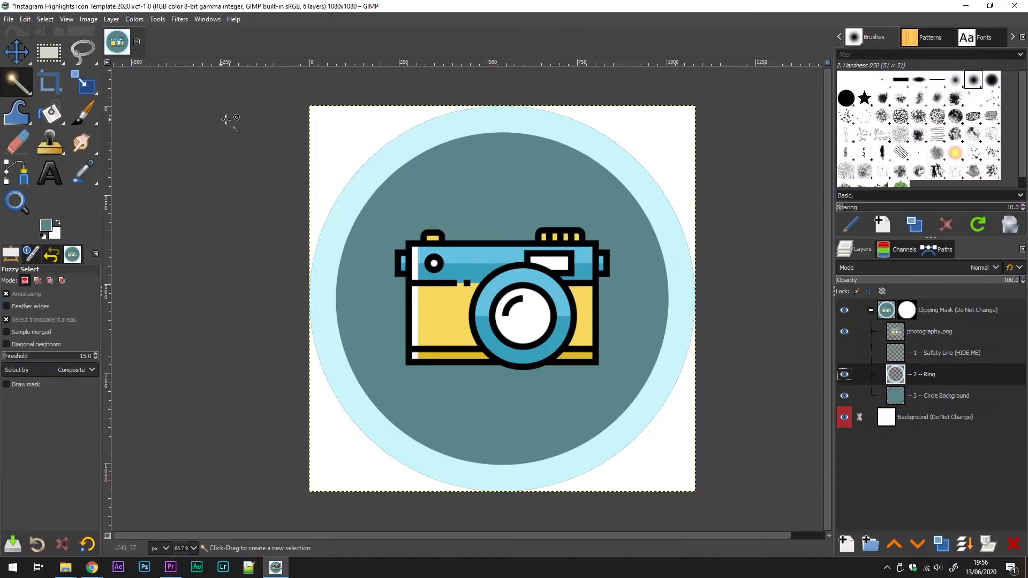
click(454, 135)
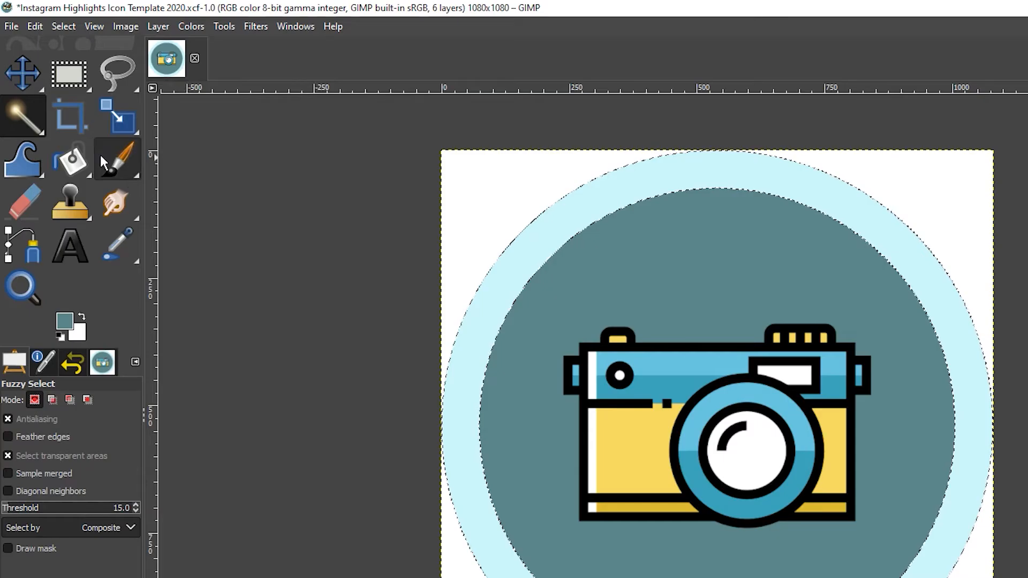
click(55, 114)
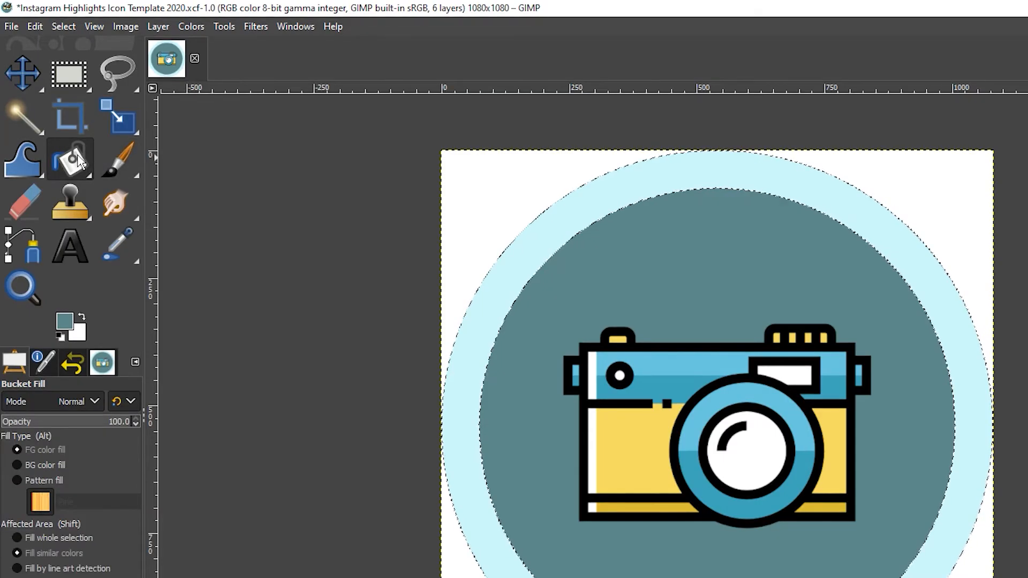
click(64, 321)
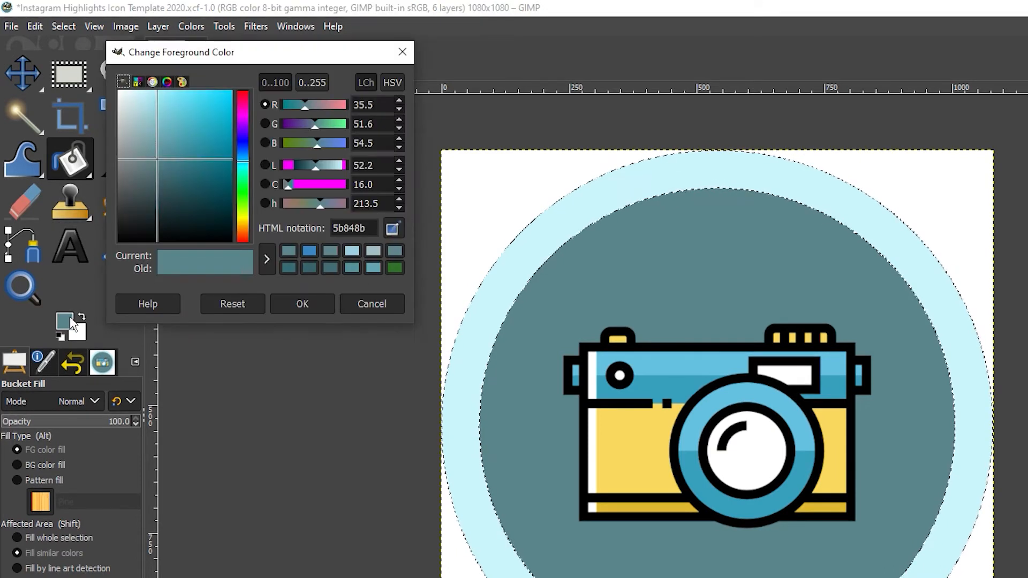
triple_click(376, 227)
text(9ecede)
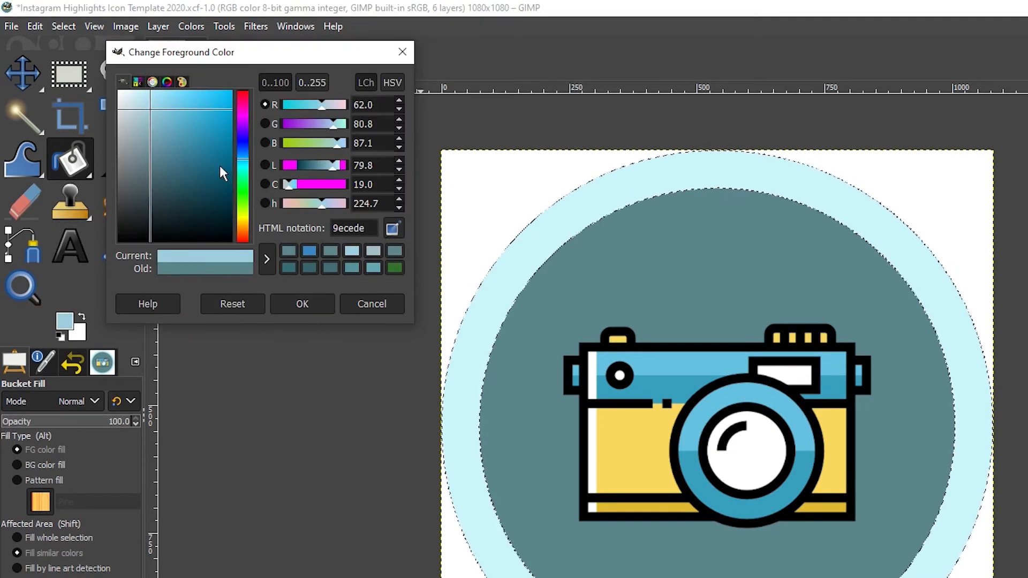
drag(153, 108, 150, 112)
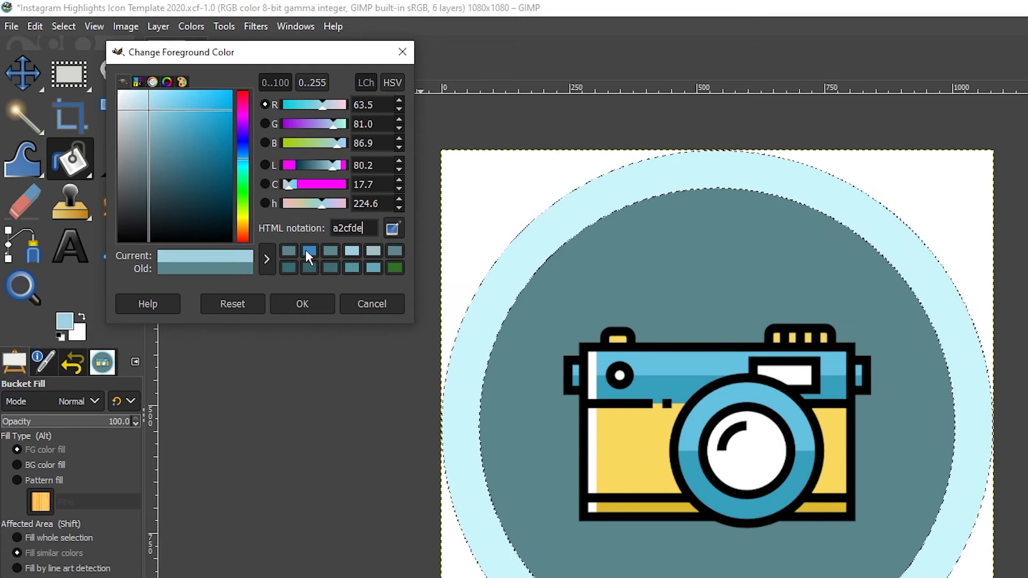
click(313, 298)
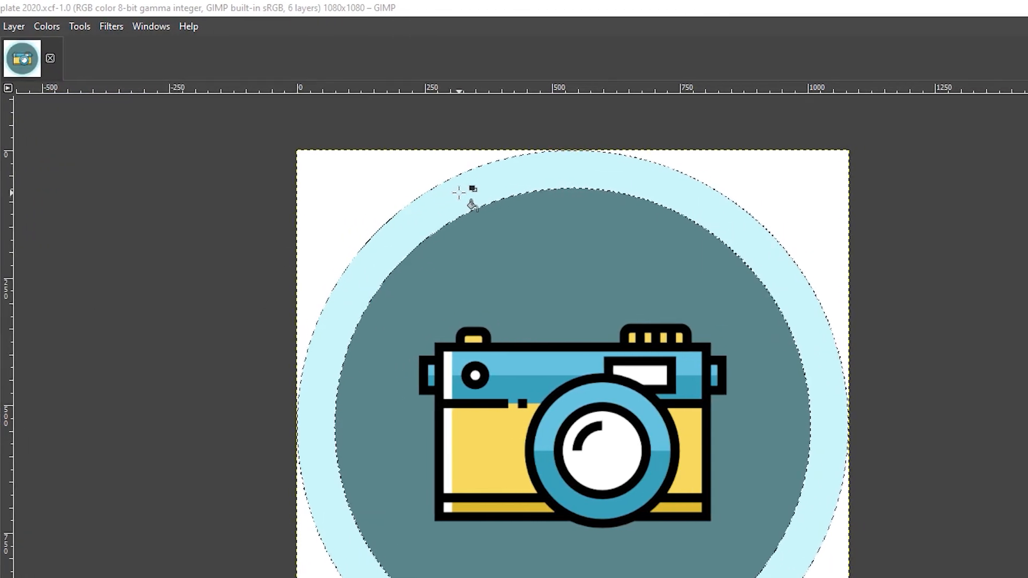
Bucket-fill the ring with the light blue, then remove the selection
click(457, 189)
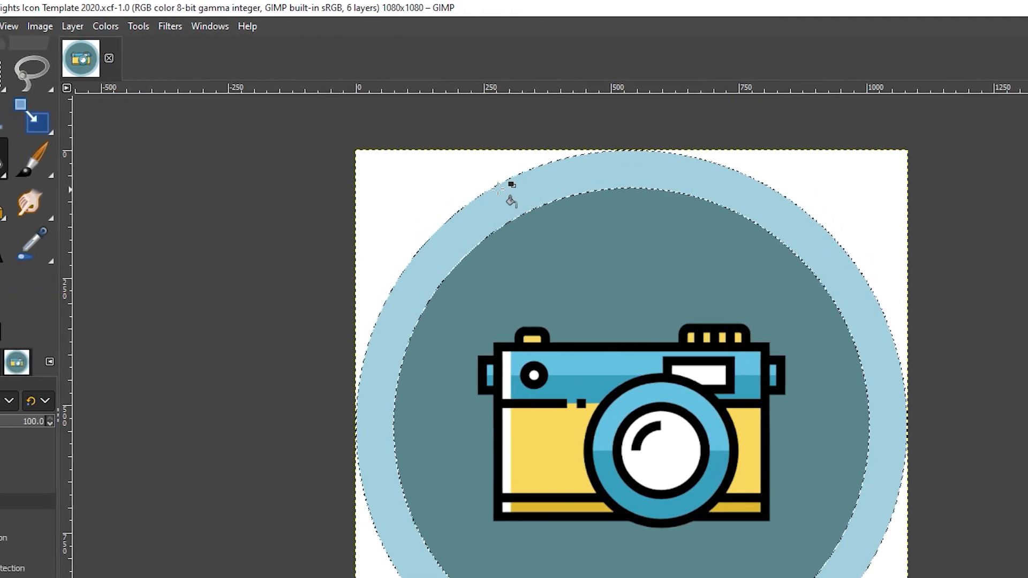
click(27, 78)
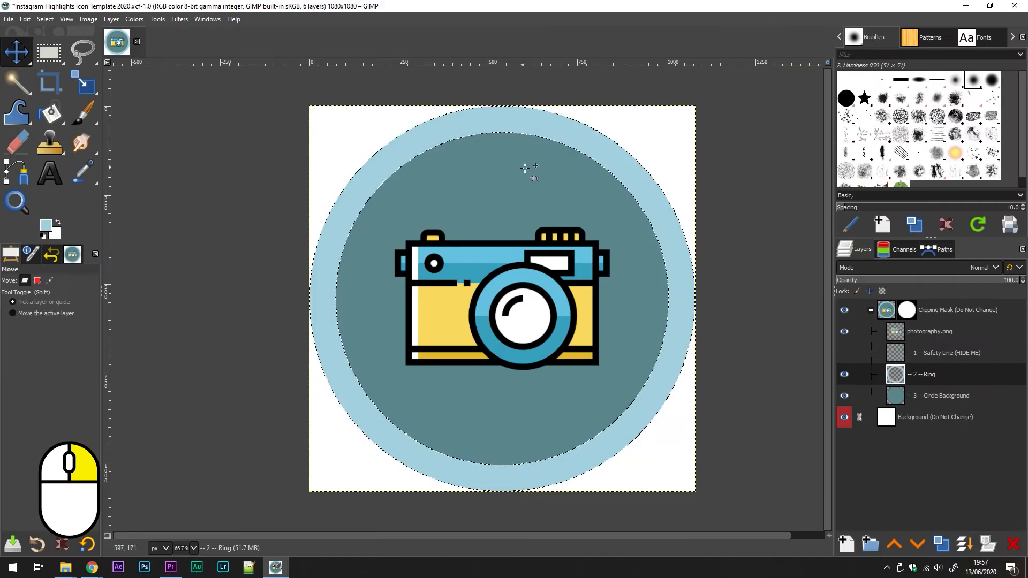
right_click(773, 246)
mouse_move(593, 211)
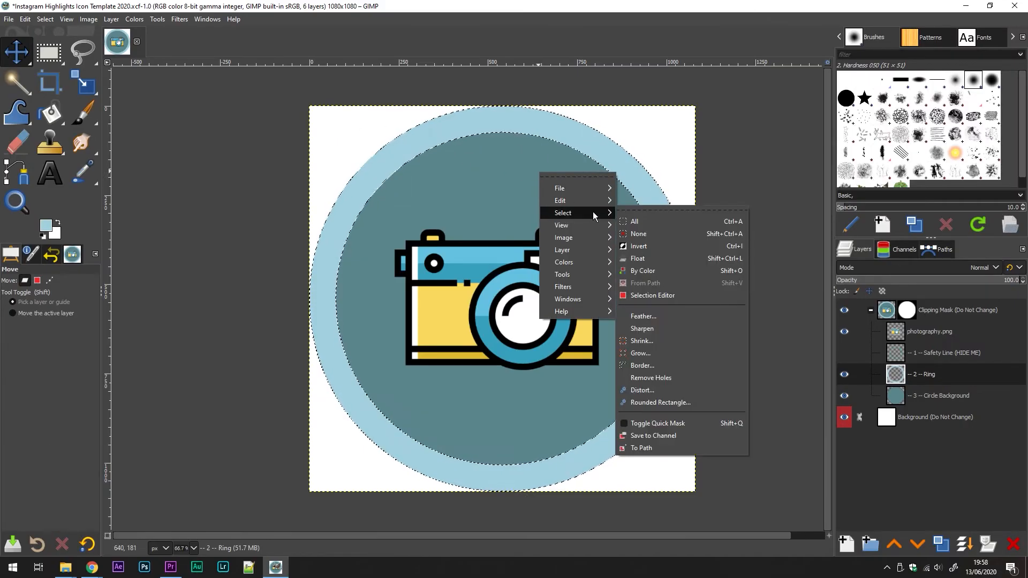
click(652, 235)
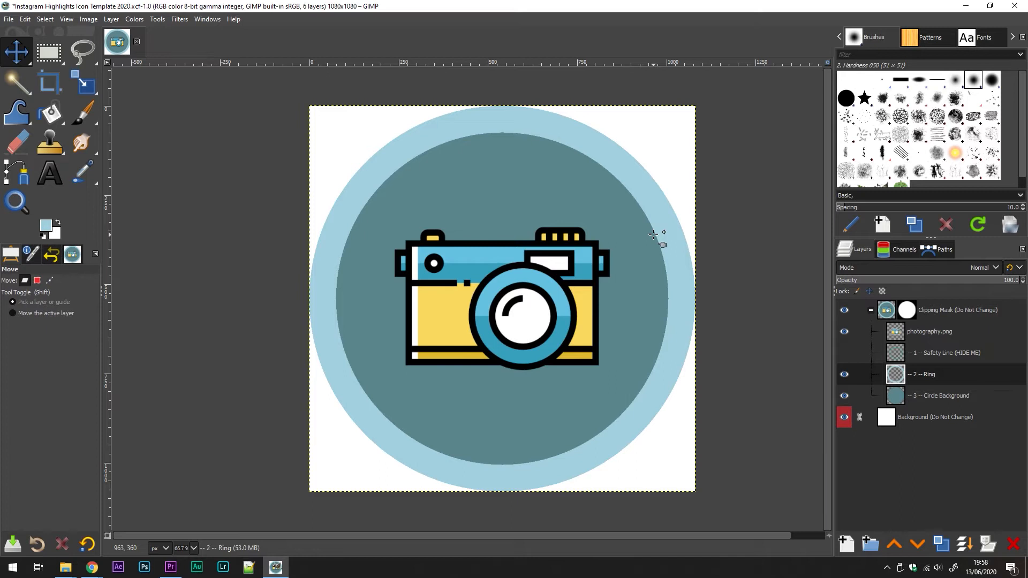
Open DinPattern's Denim Daisies page from patterns page 2, then bring up the Downloads folder
mouse_move(93, 567)
click(171, 522)
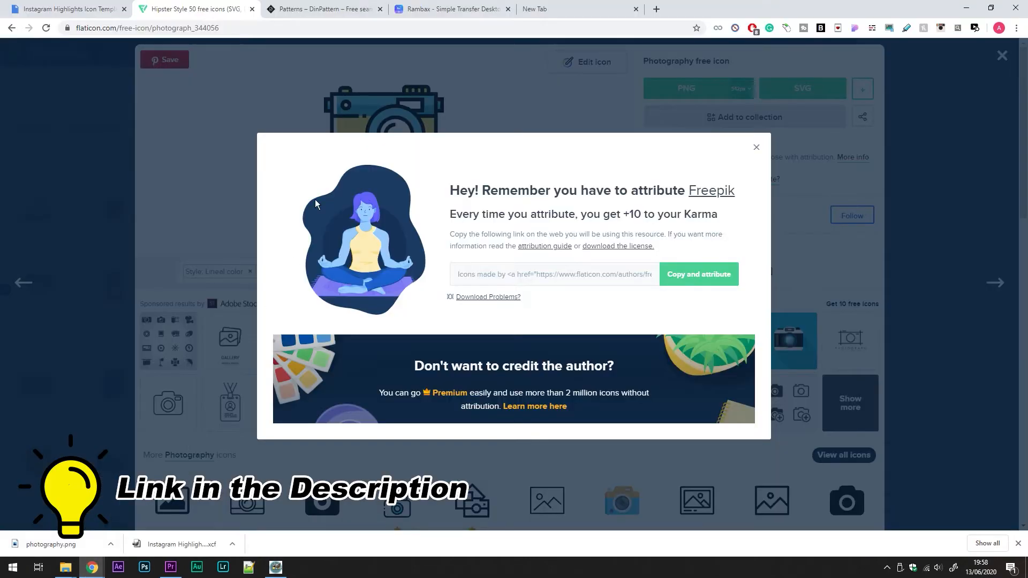
click(319, 11)
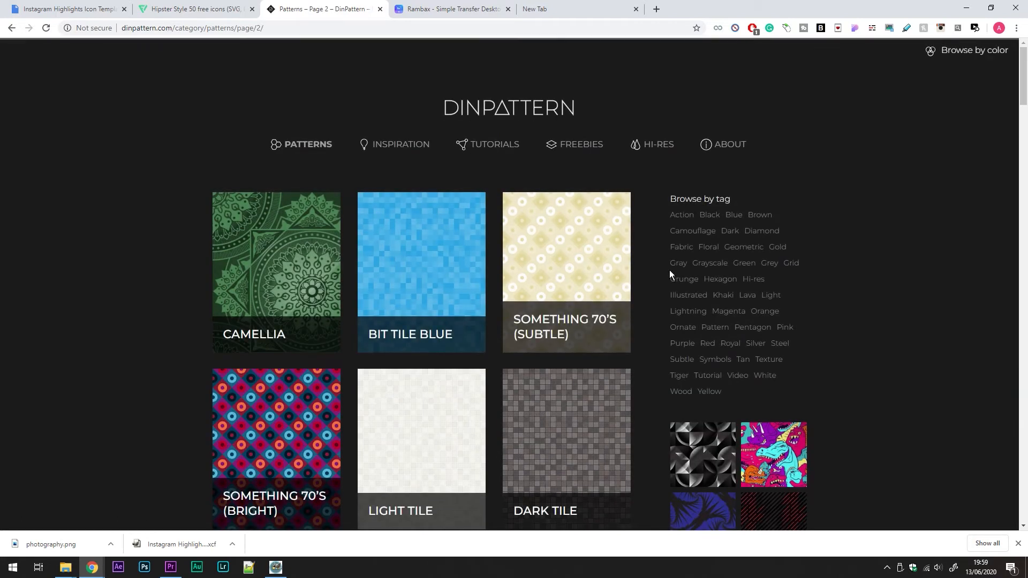
scroll(669, 270, down, 5)
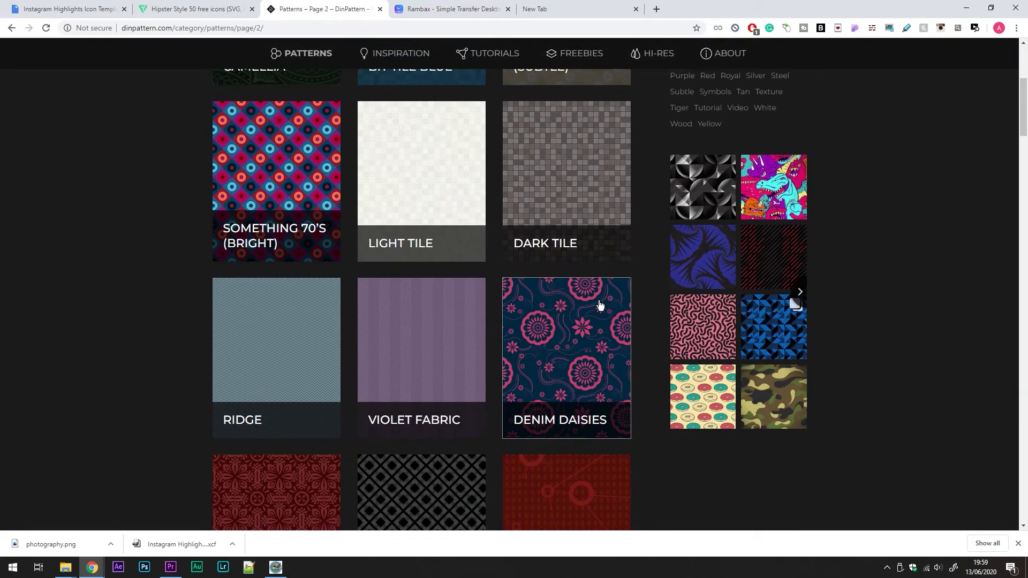
click(579, 329)
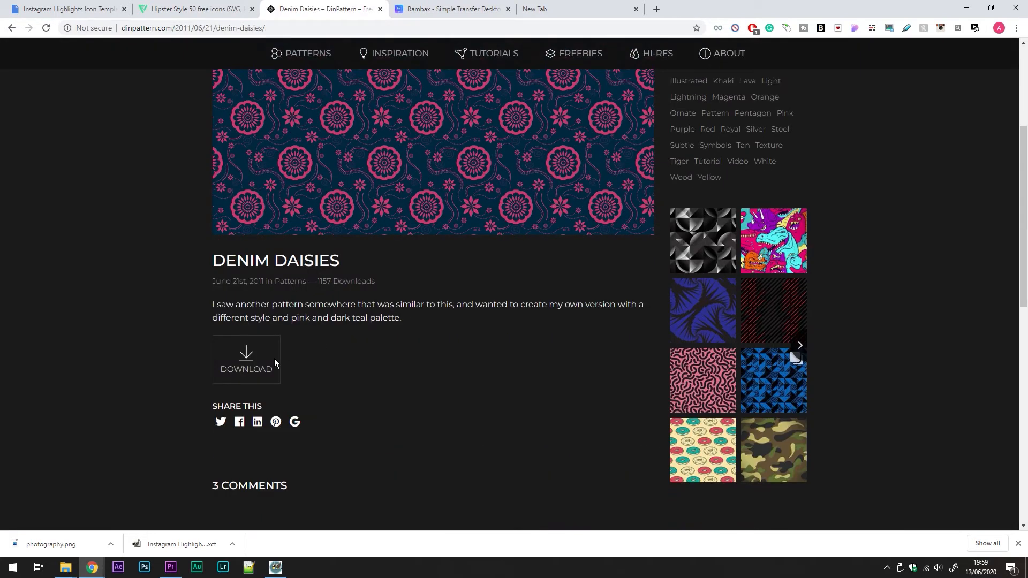
mouse_move(66, 567)
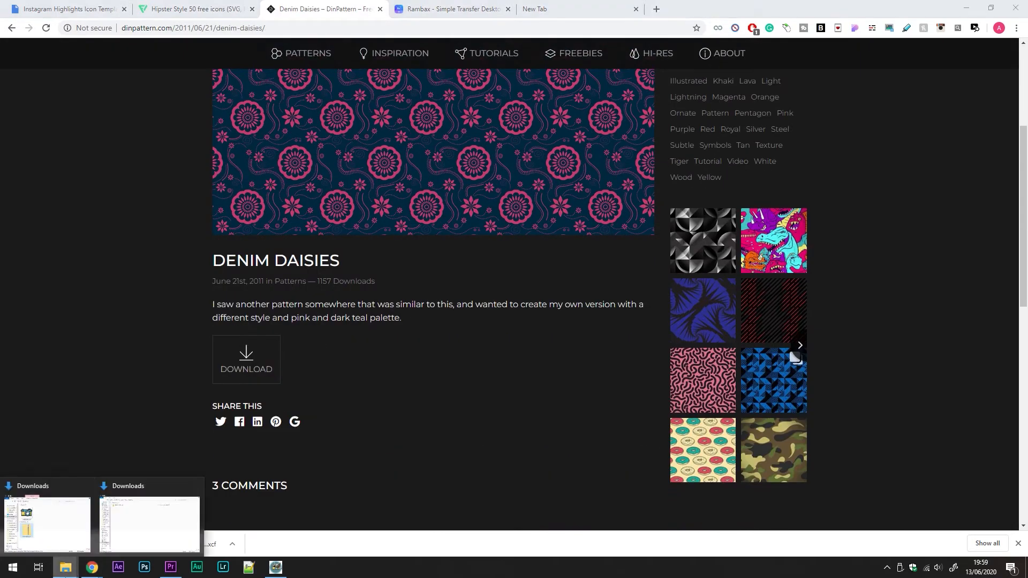
click(57, 537)
Extract denim-daisies.zip into a new denim-daisies folder, then return to GIMP
drag(250, 83, 400, 72)
right_click(281, 270)
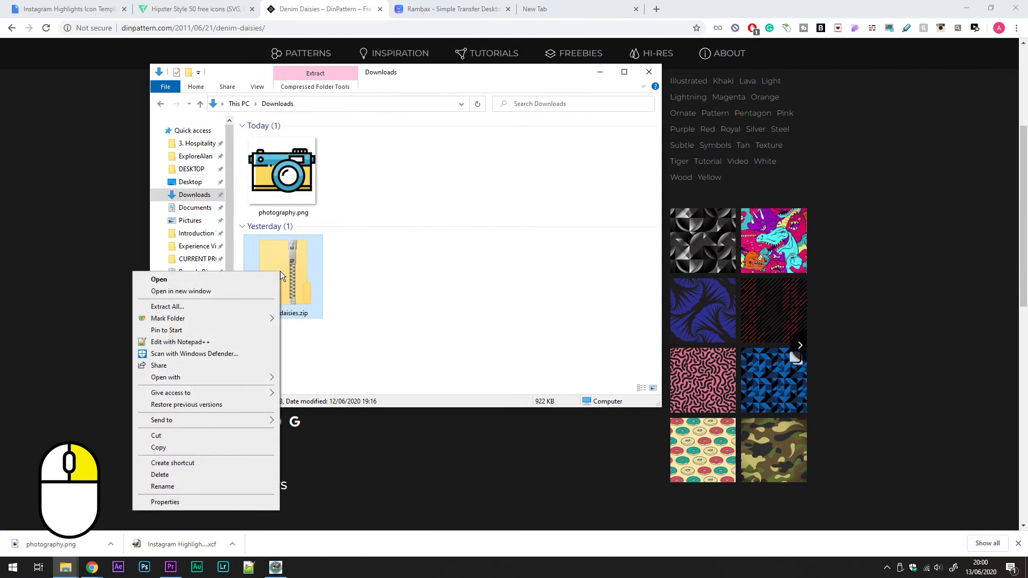
click(177, 306)
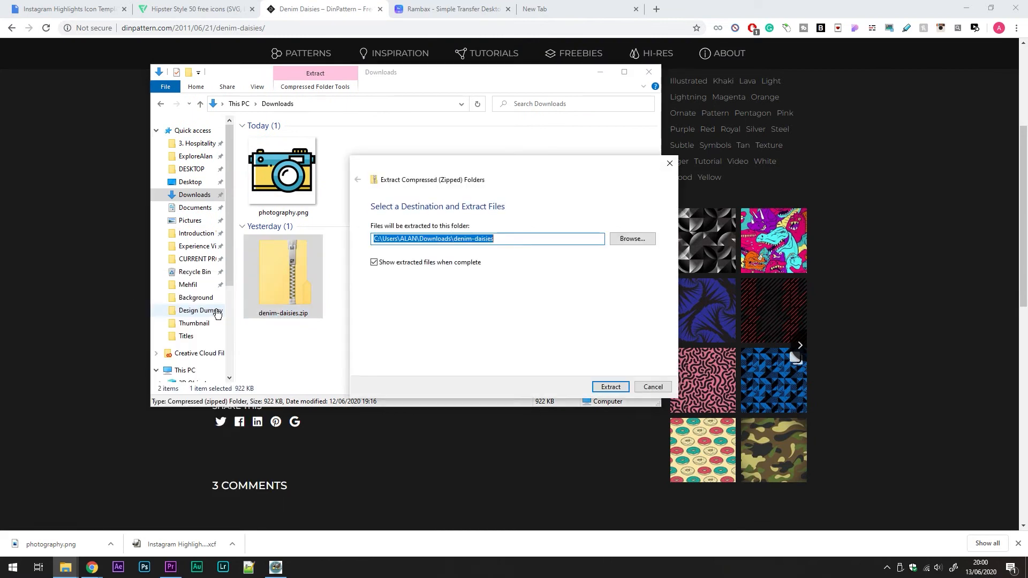
click(610, 386)
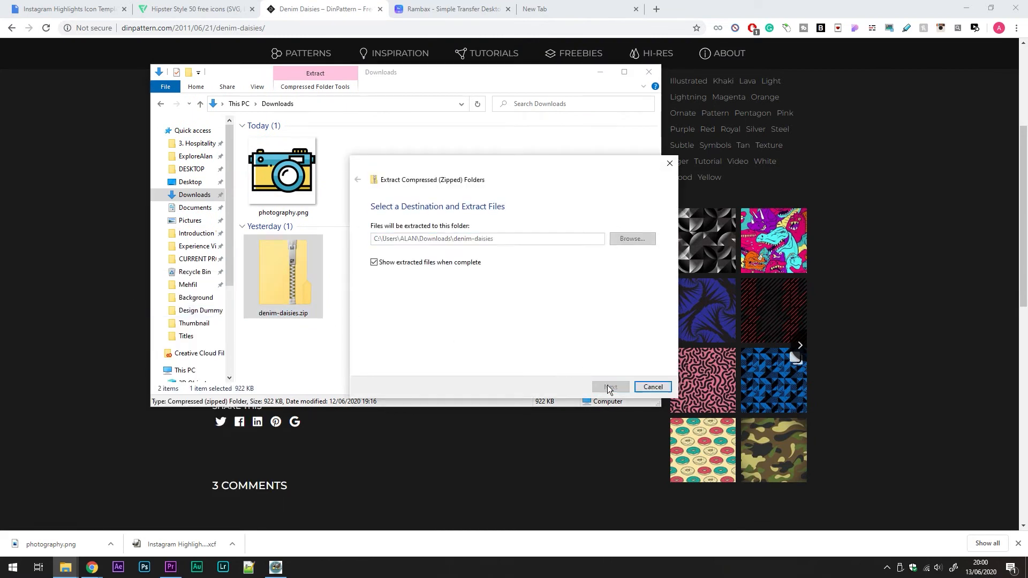
click(285, 161)
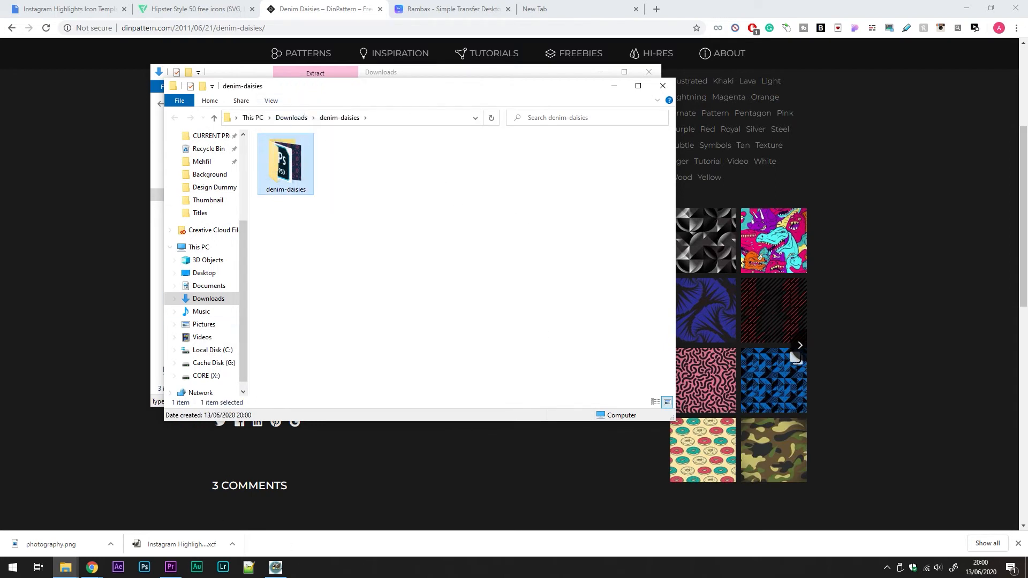
click(276, 567)
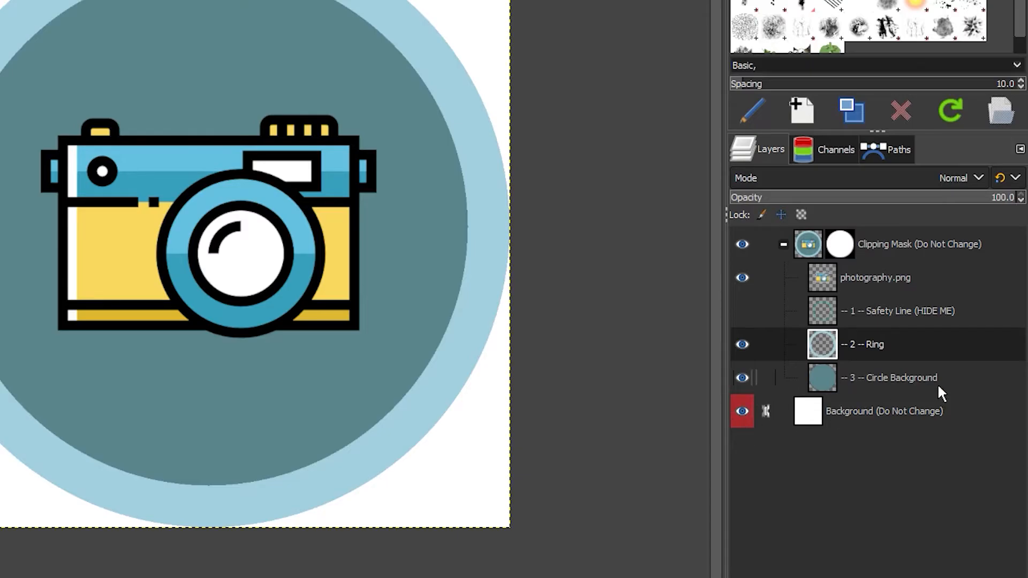
Drag denim-daisies.jpg onto the canvas above Circle Background as a new sRGB layer
click(942, 400)
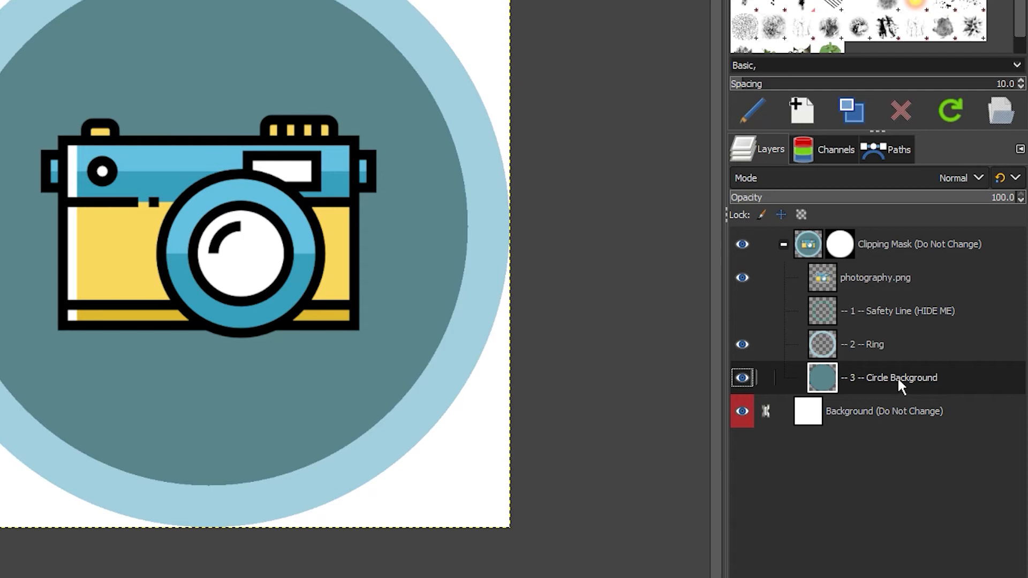
mouse_move(65, 567)
click(233, 500)
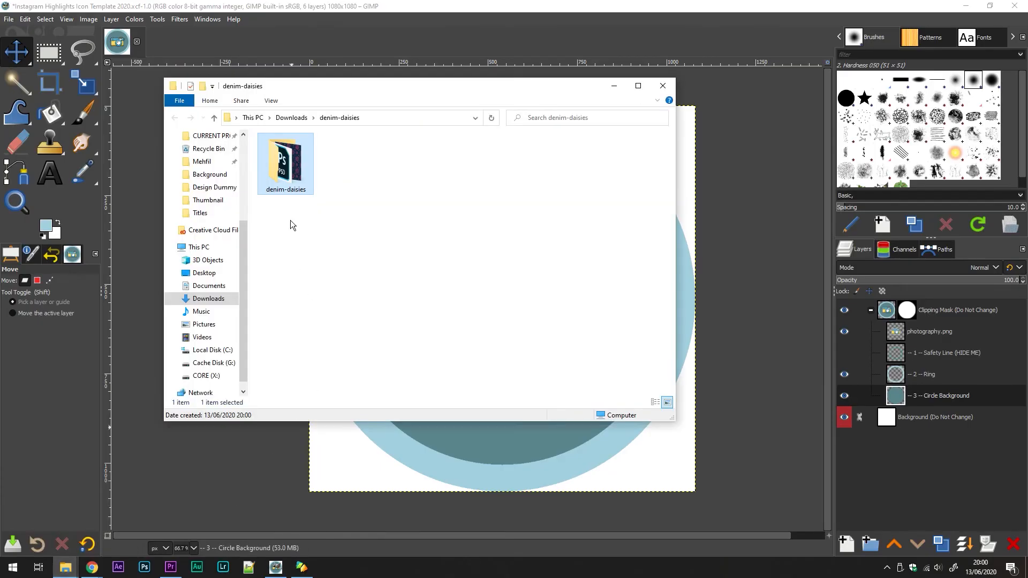
double_click(287, 193)
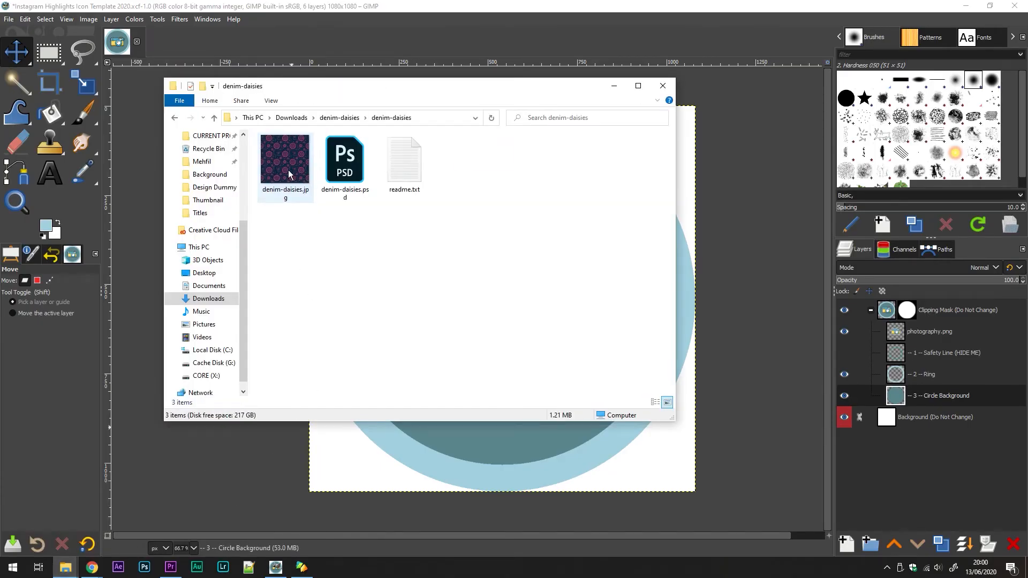
drag(288, 170, 717, 272)
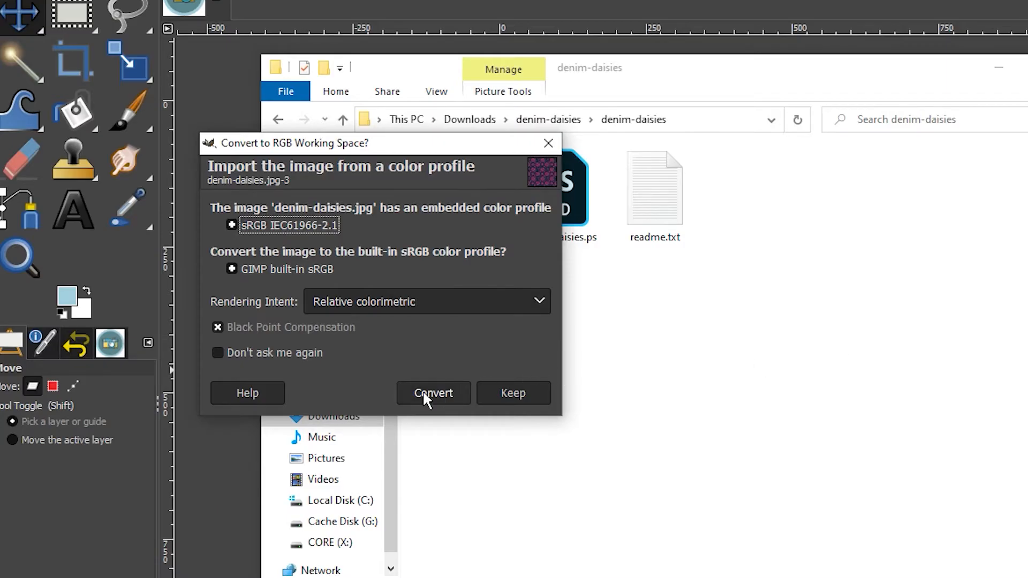
click(422, 389)
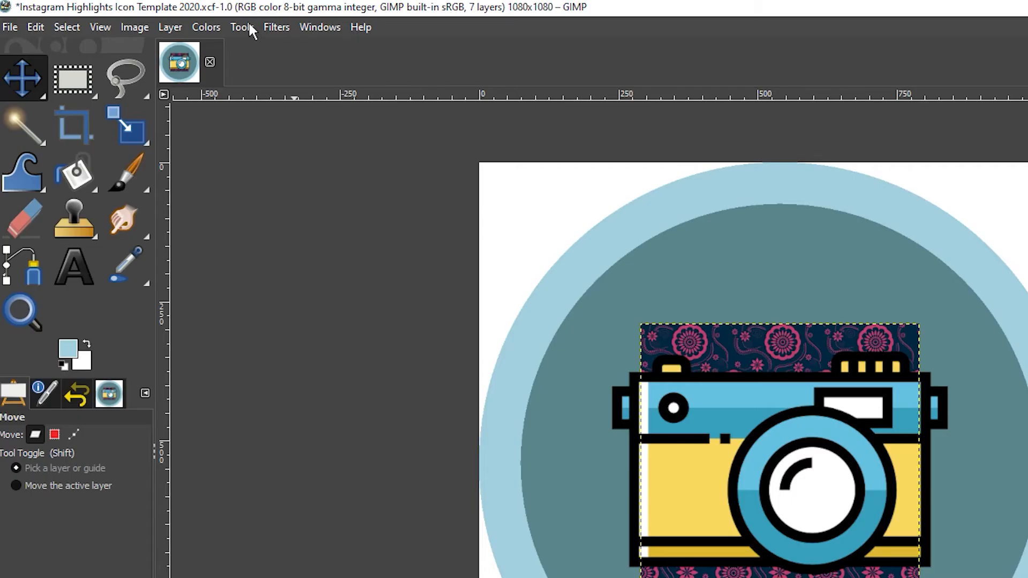
Scale the daisy pattern layer from its centre to about 1108×1106 px
click(158, 18)
mouse_move(179, 20)
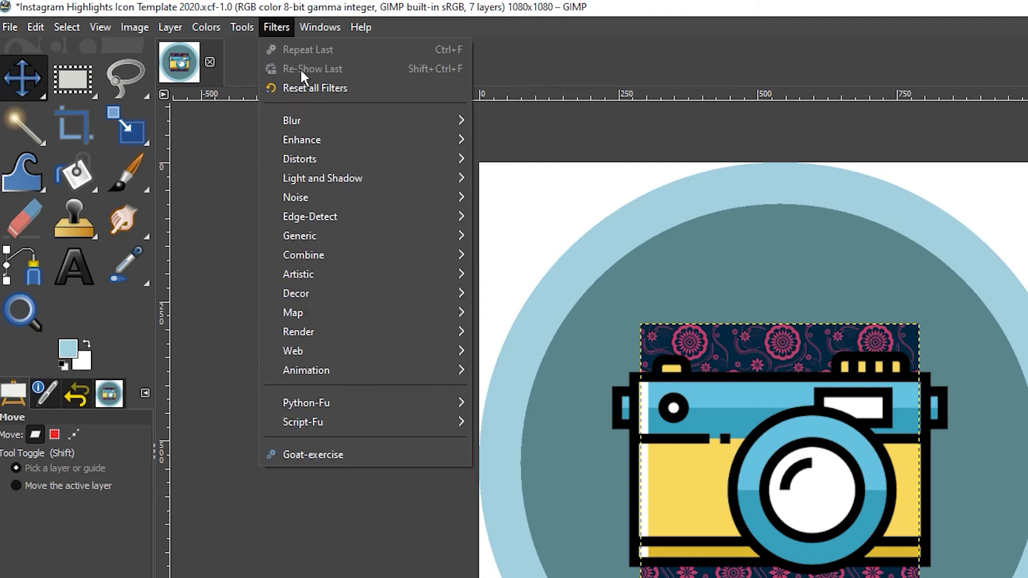
mouse_move(241, 27)
mouse_move(290, 84)
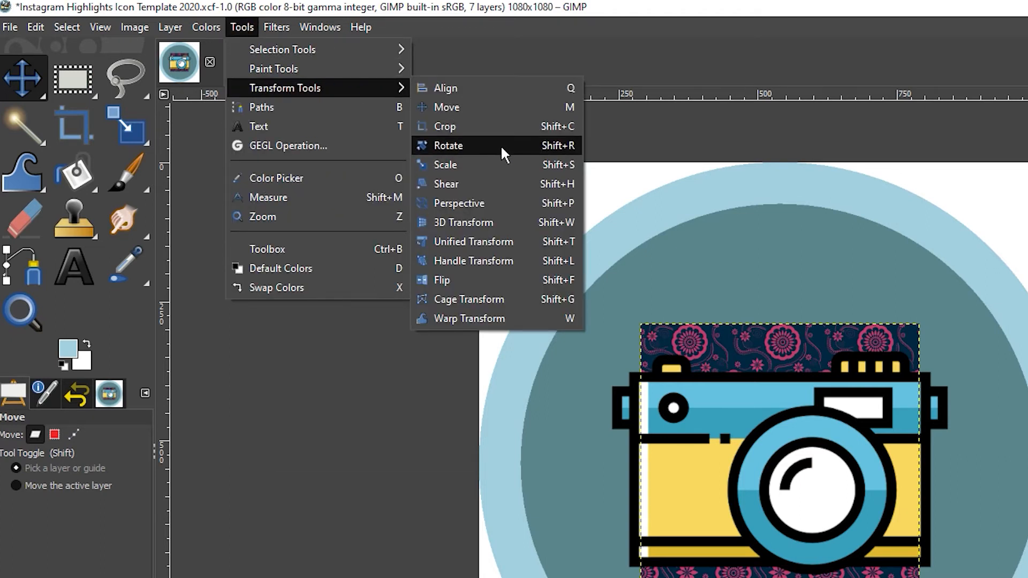
click(493, 163)
click(536, 176)
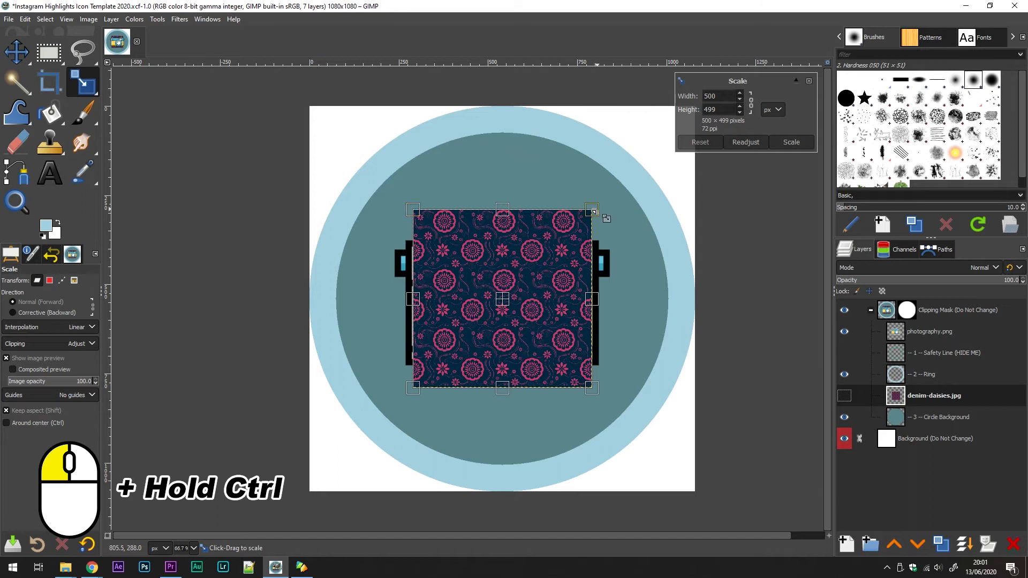
key(ctrl)
drag(592, 212, 918, 99)
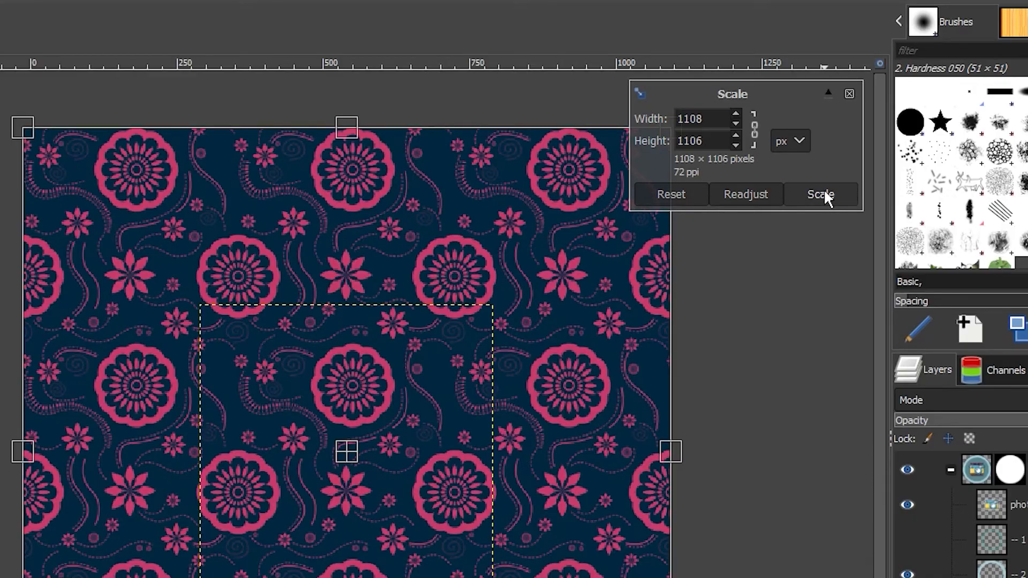
click(825, 194)
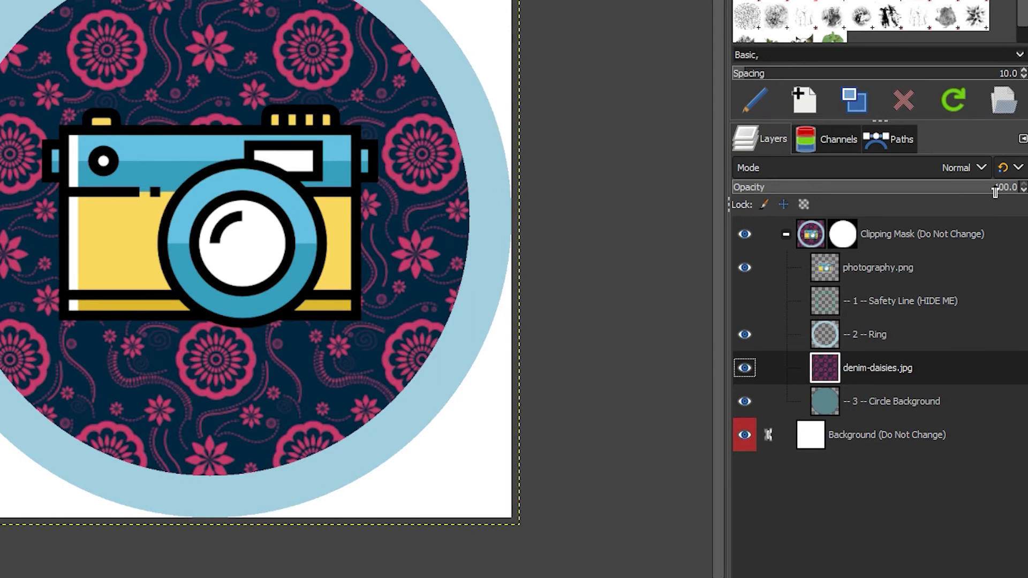
Give the pattern layer 25% opacity and Luminance mode, toggling layers to compare
click(994, 191)
text(25)
key(Return)
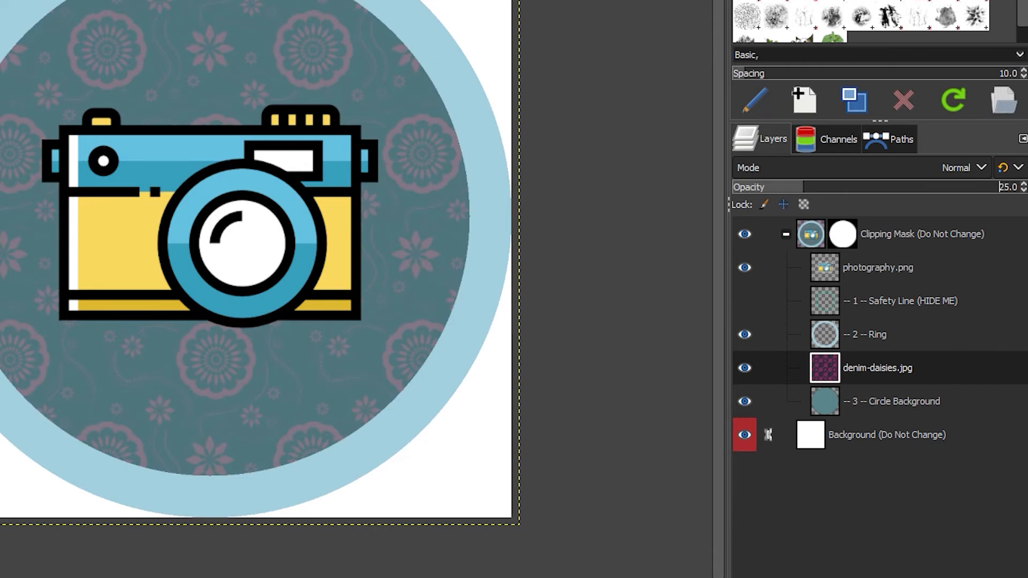
click(970, 166)
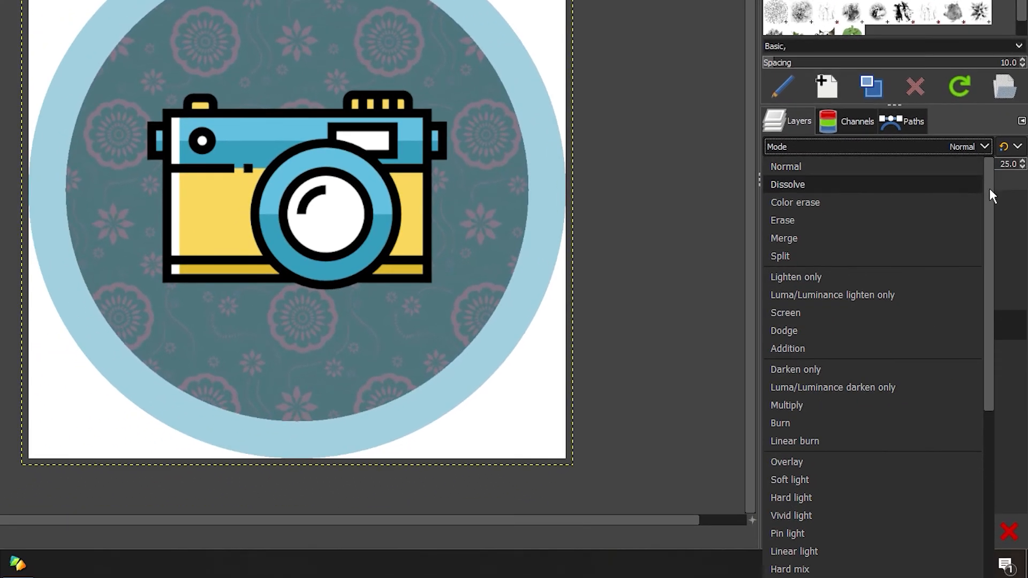
drag(990, 188, 983, 377)
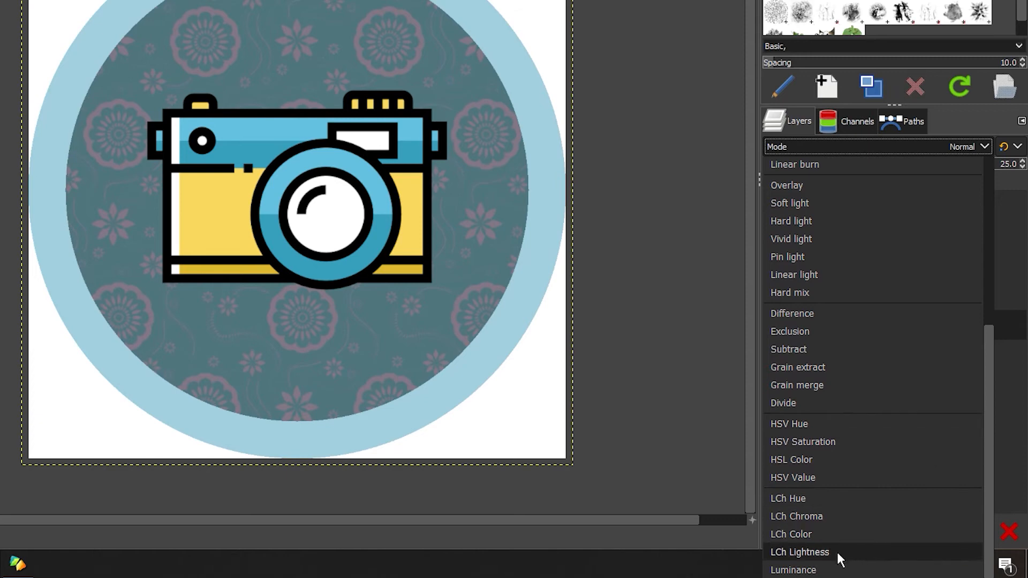
click(803, 570)
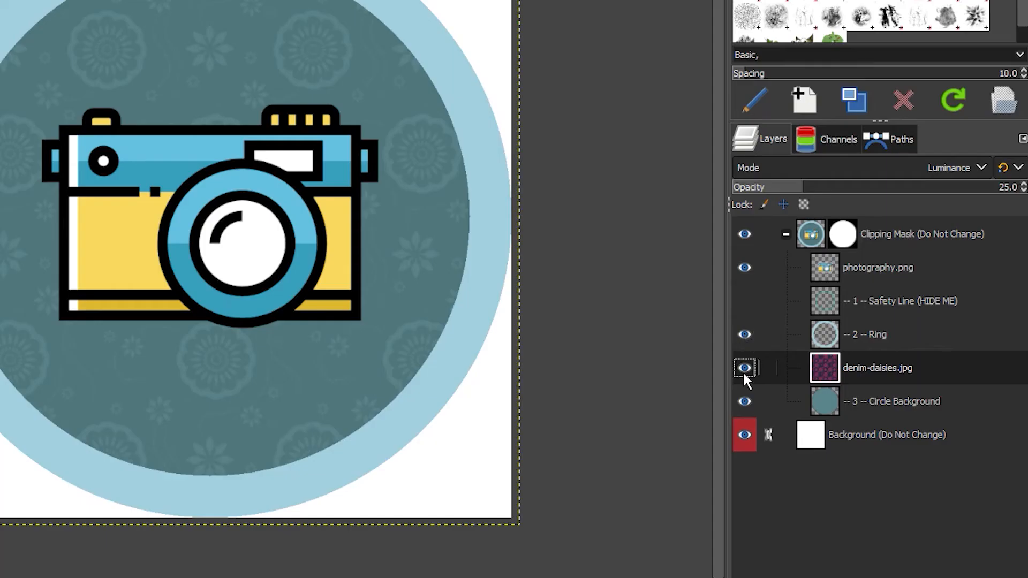
click(744, 368)
click(744, 368)
click(744, 334)
click(744, 334)
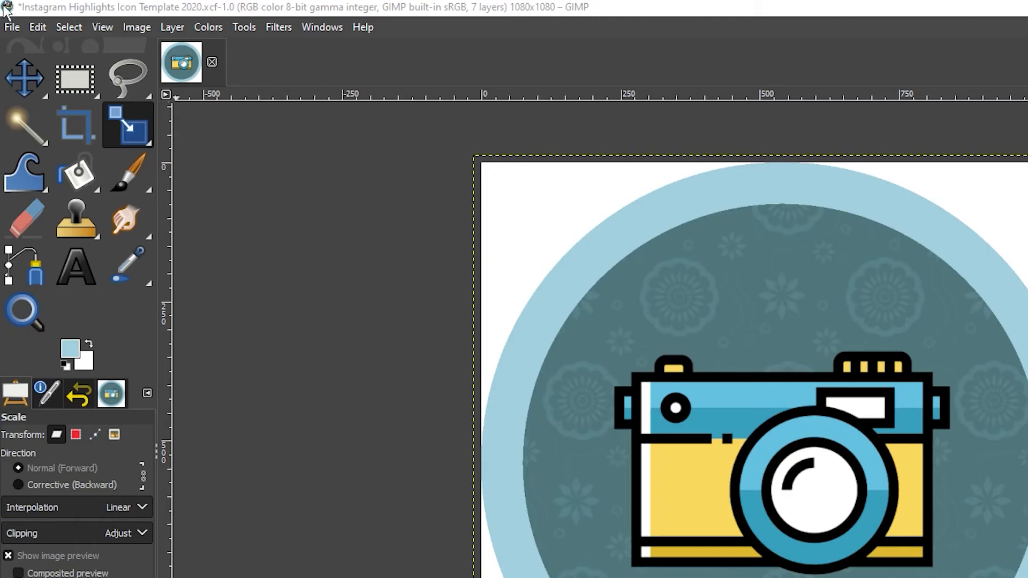
Export the design to the Desktop as Icon1.png and open that file
click(6, 19)
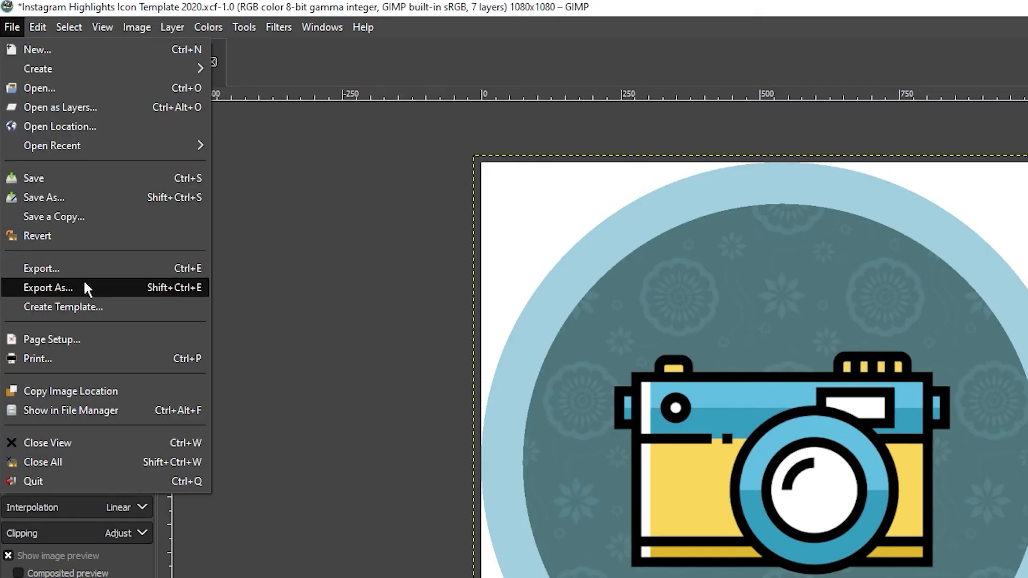
click(81, 283)
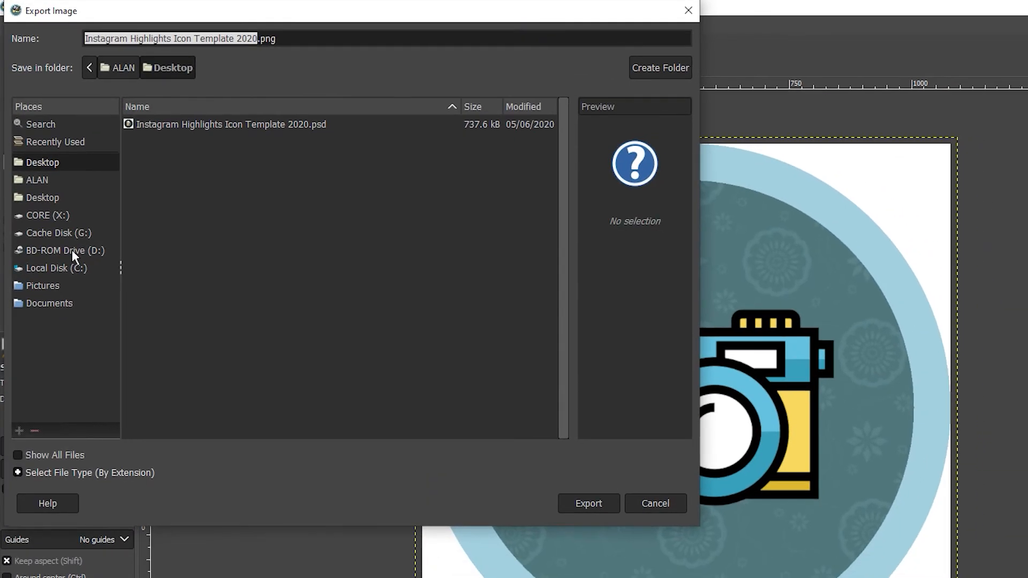
click(38, 161)
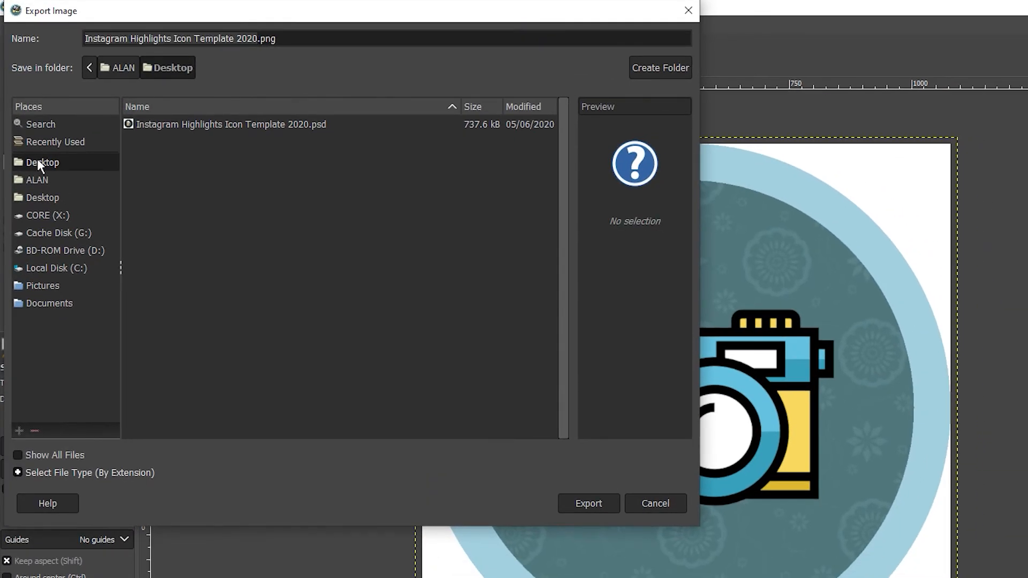
click(37, 160)
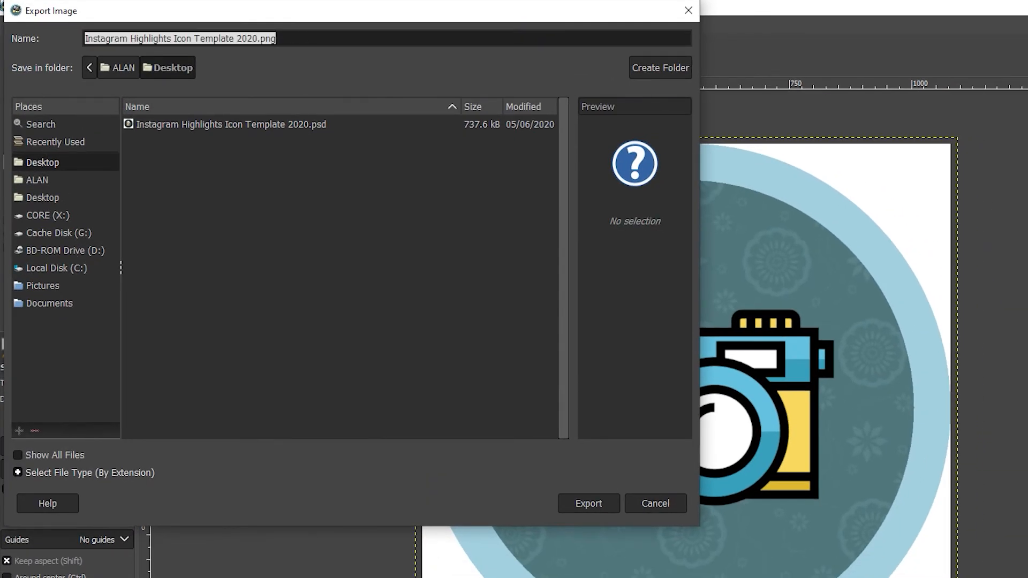
key(BackSpace)
text(Icp)
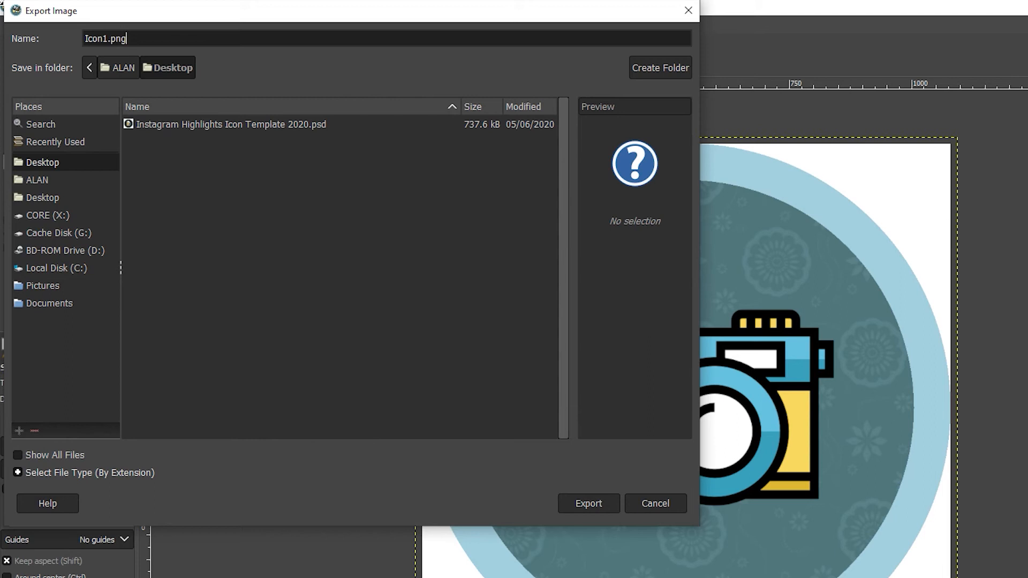
click(596, 500)
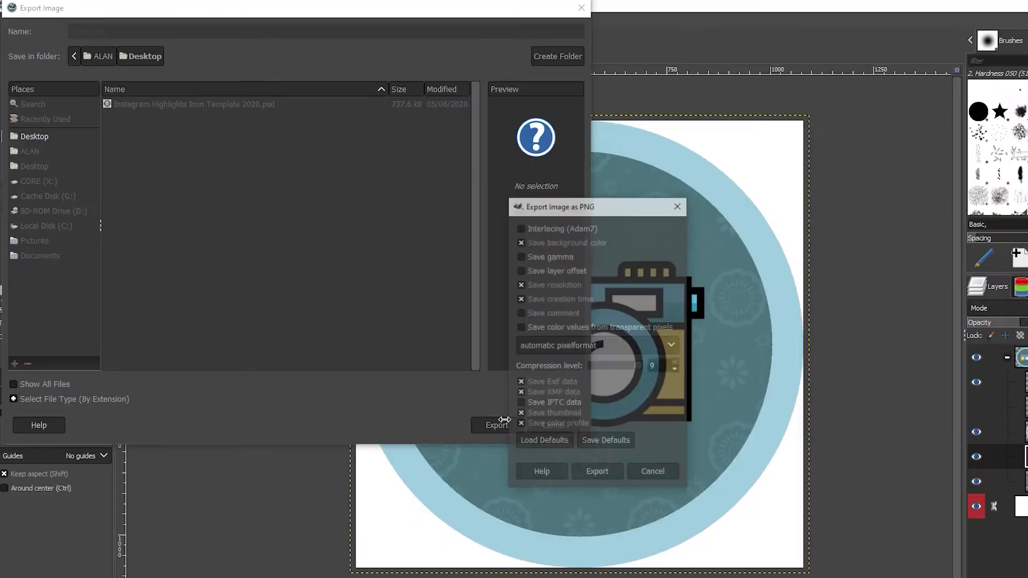
click(596, 474)
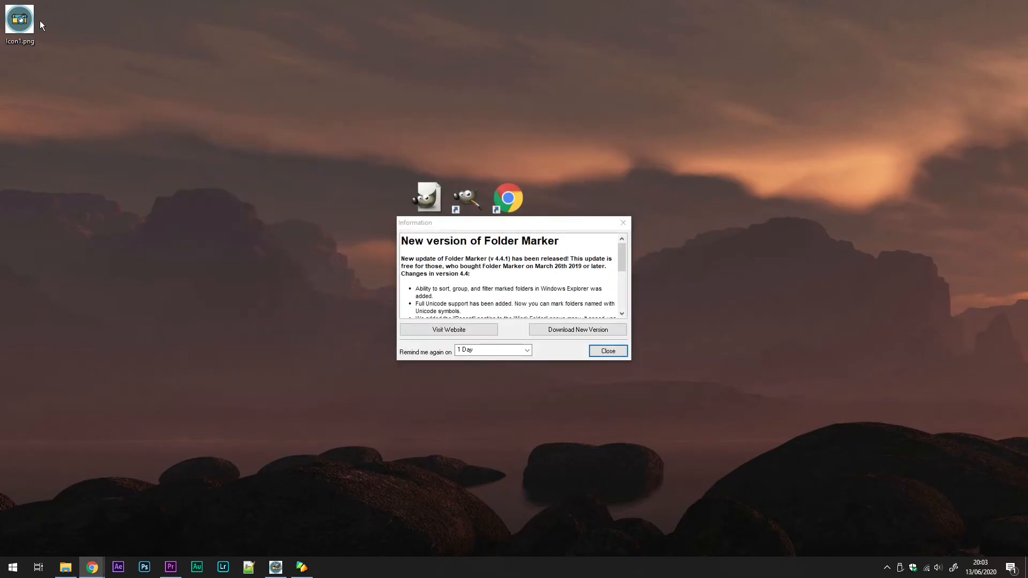
double_click(20, 19)
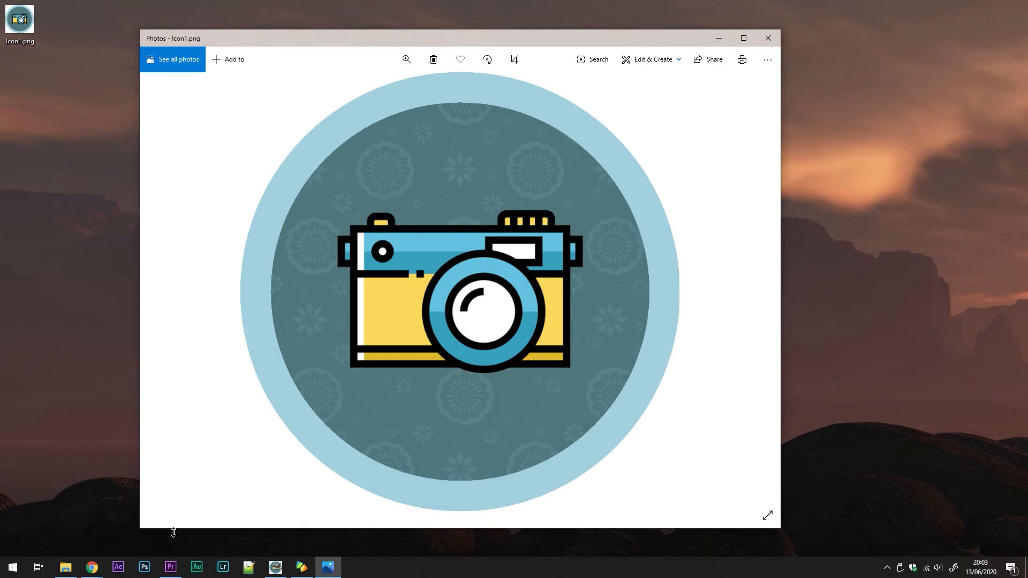
Leave Photos and bring the GIMP template with the camera design back
click(275, 567)
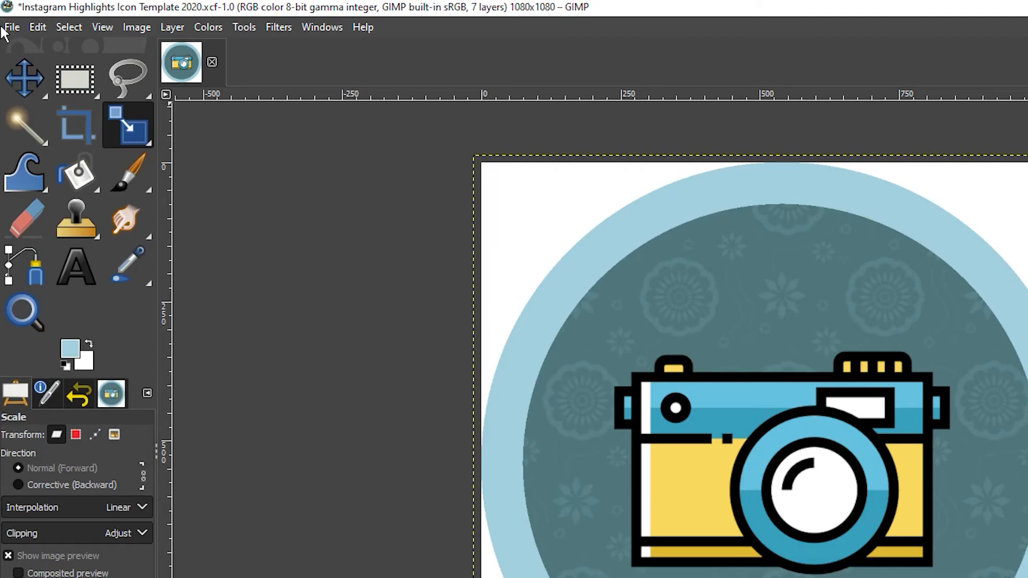
Save the template .xcf, hide the photography.png layer and show the Safety Line layer
click(9, 20)
click(53, 173)
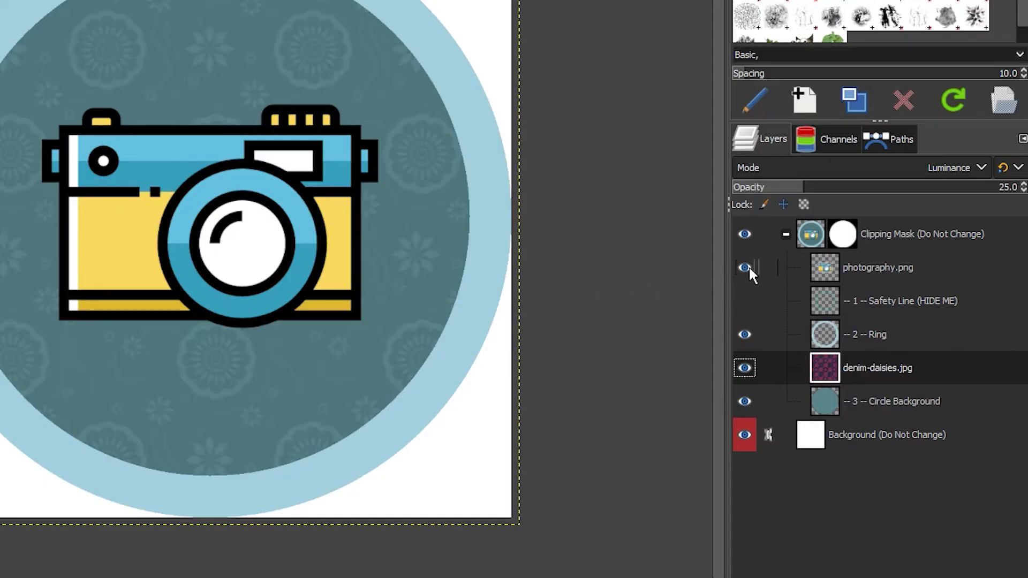
click(744, 267)
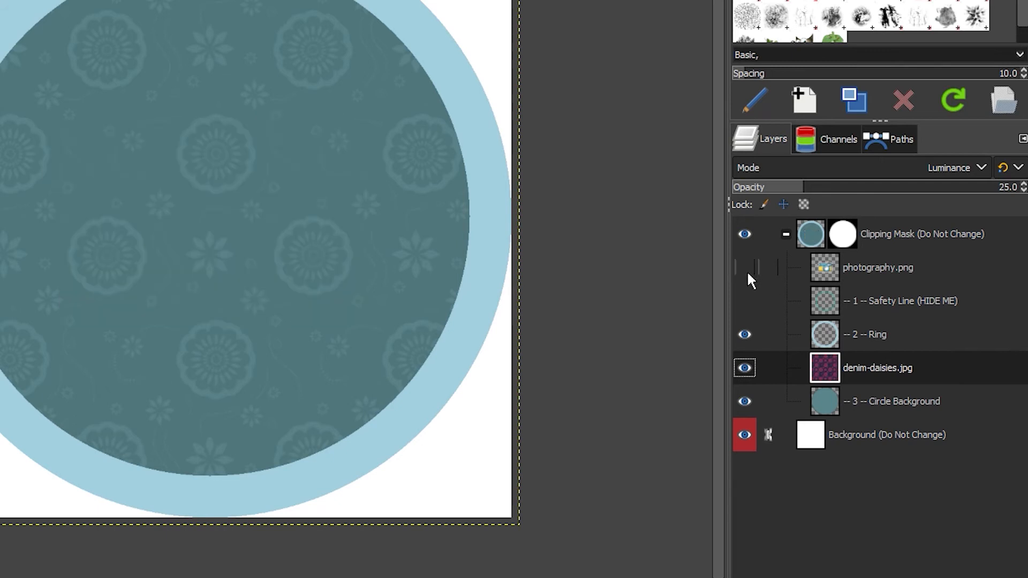
click(744, 300)
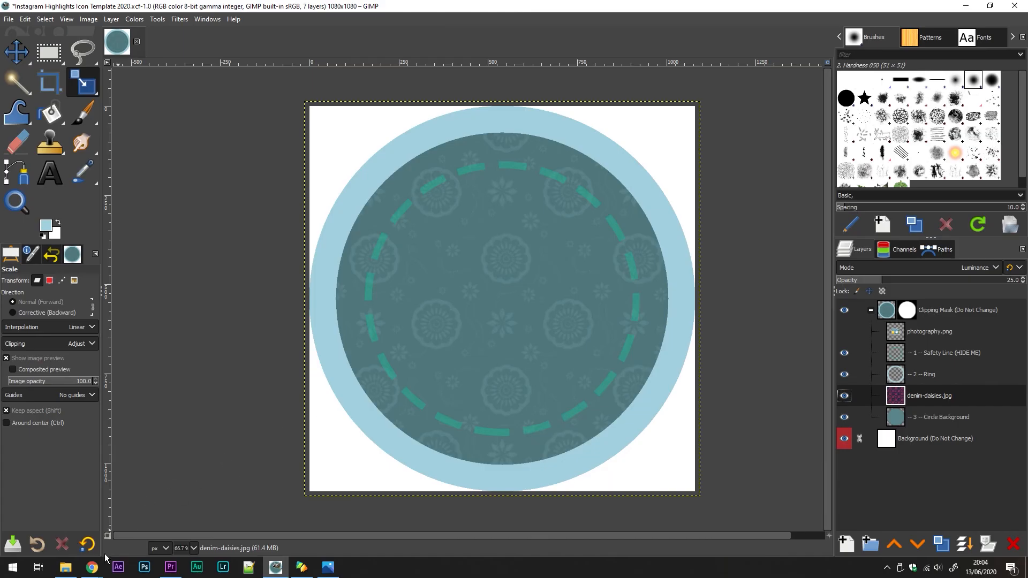
On Flaticon, dismiss the popup and download the backpack icon as a free PNG
mouse_move(92, 567)
click(56, 517)
click(195, 9)
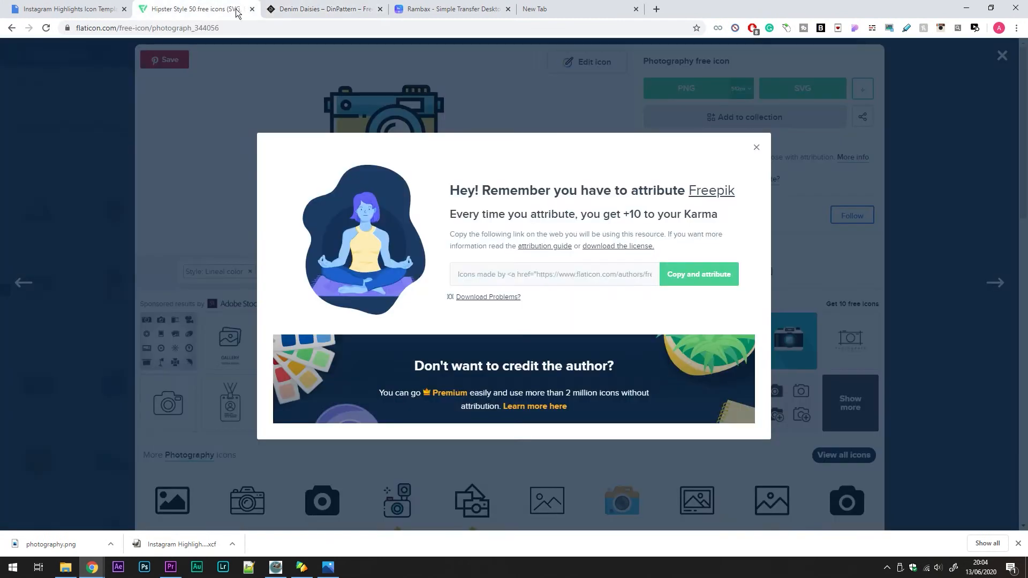
click(762, 152)
click(973, 101)
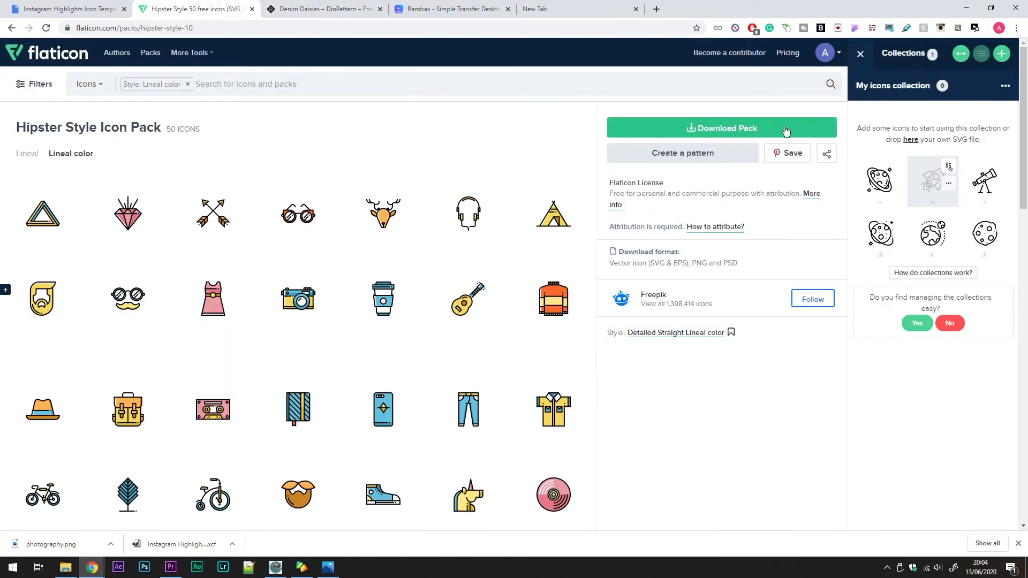
click(120, 407)
click(685, 88)
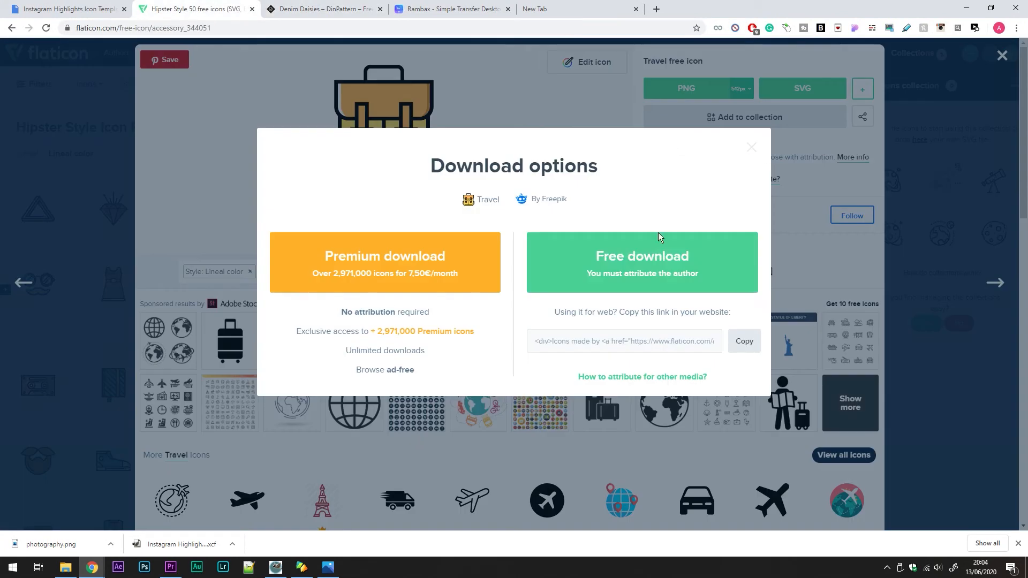
click(657, 234)
key(alt+Tab)
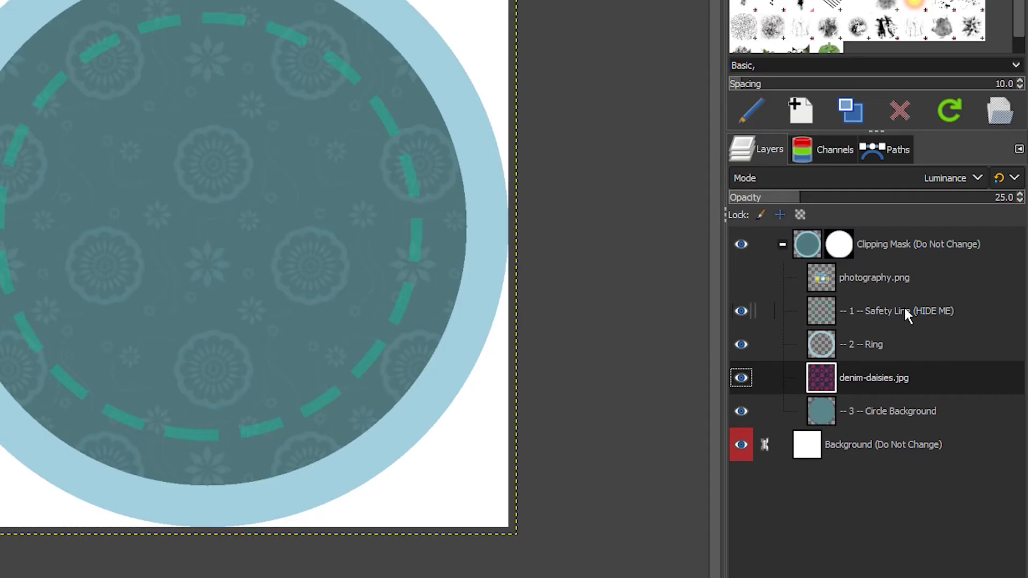
Bring travel.png from the downloads folder into the template as a layer above Safety Line
click(948, 351)
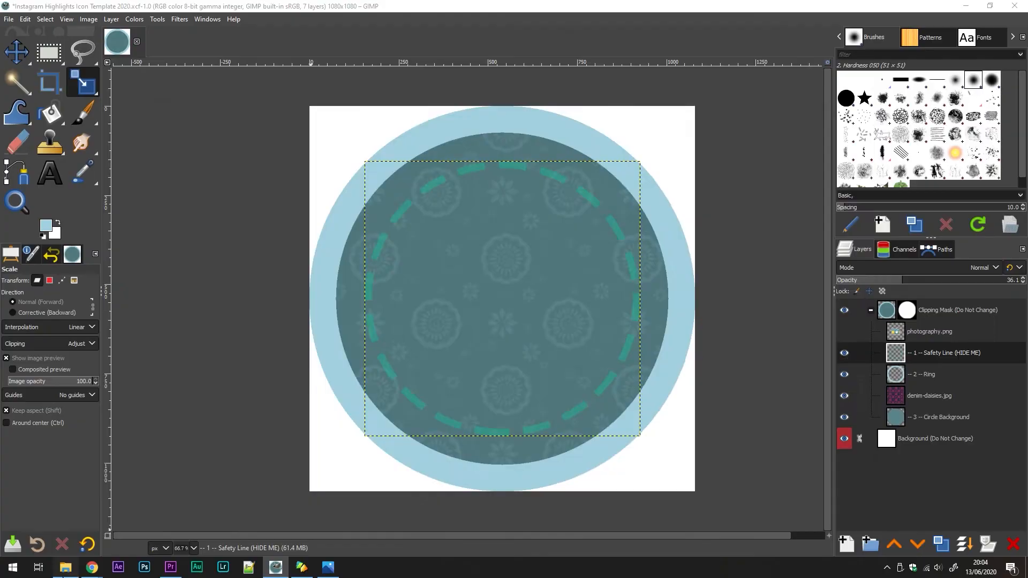
key(alt+Tab)
drag(309, 153, 169, 207)
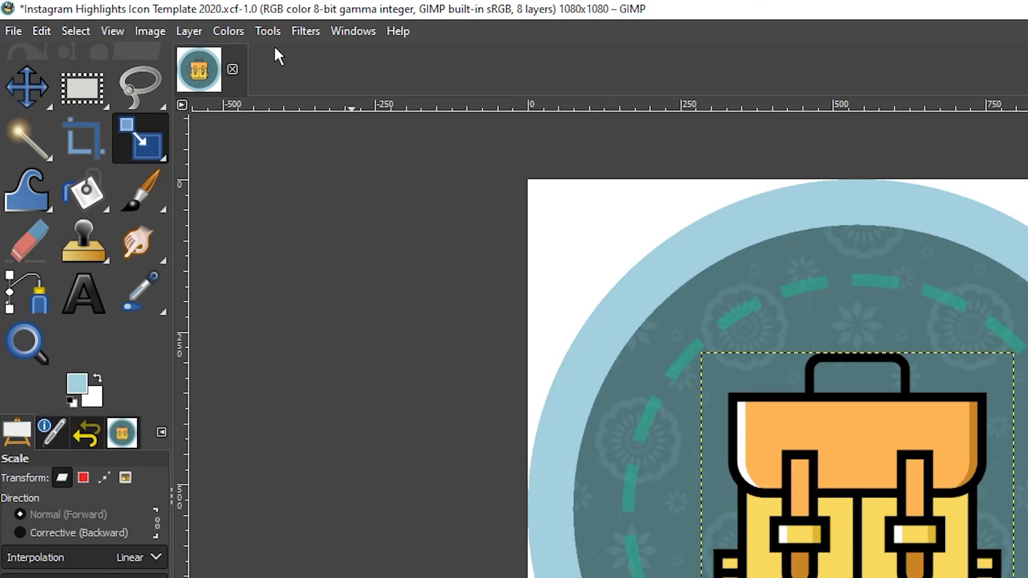
Enlarge the backpack around its centre to 606 px square and hide the safety ring
click(157, 19)
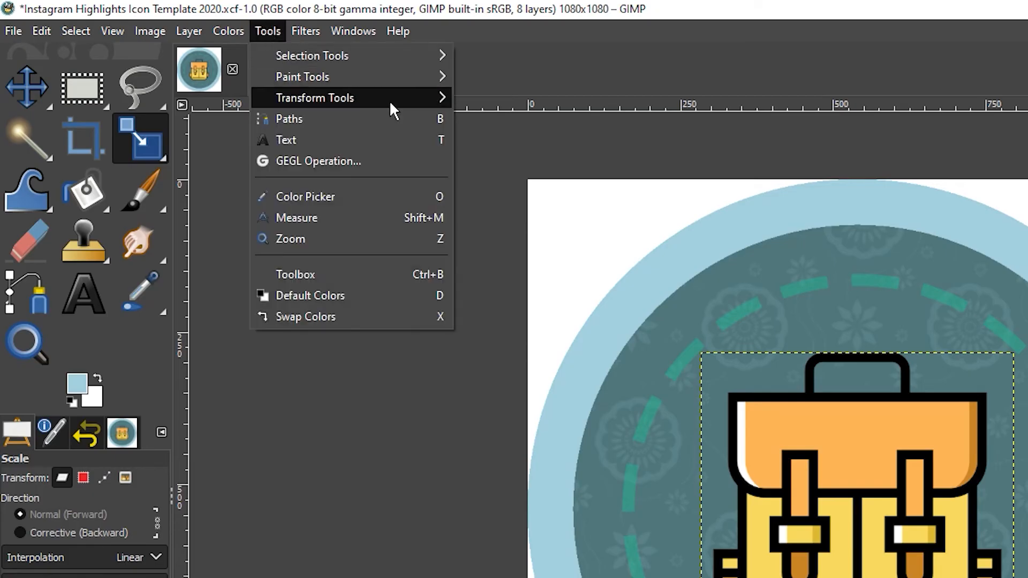
mouse_move(389, 100)
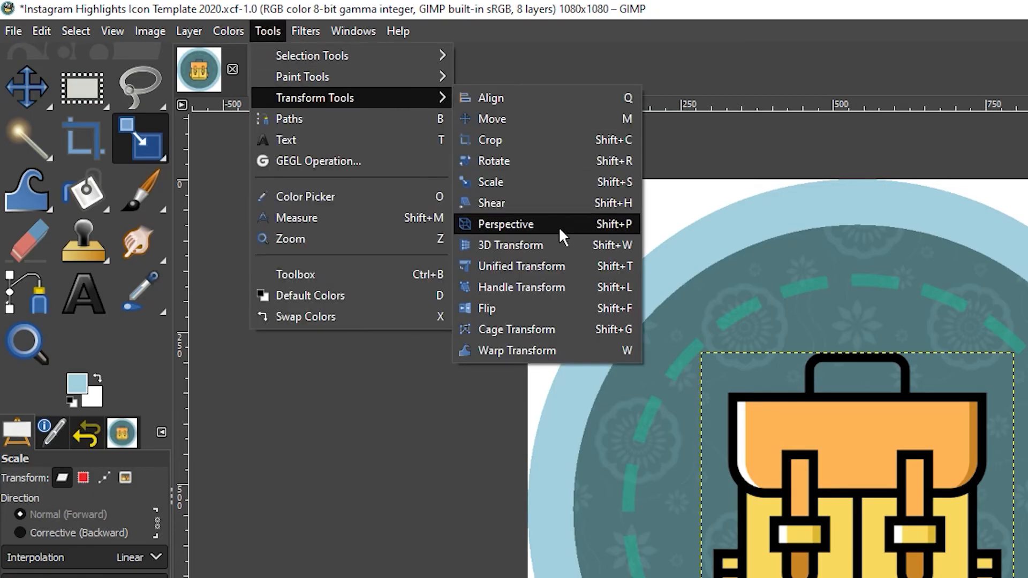
click(561, 182)
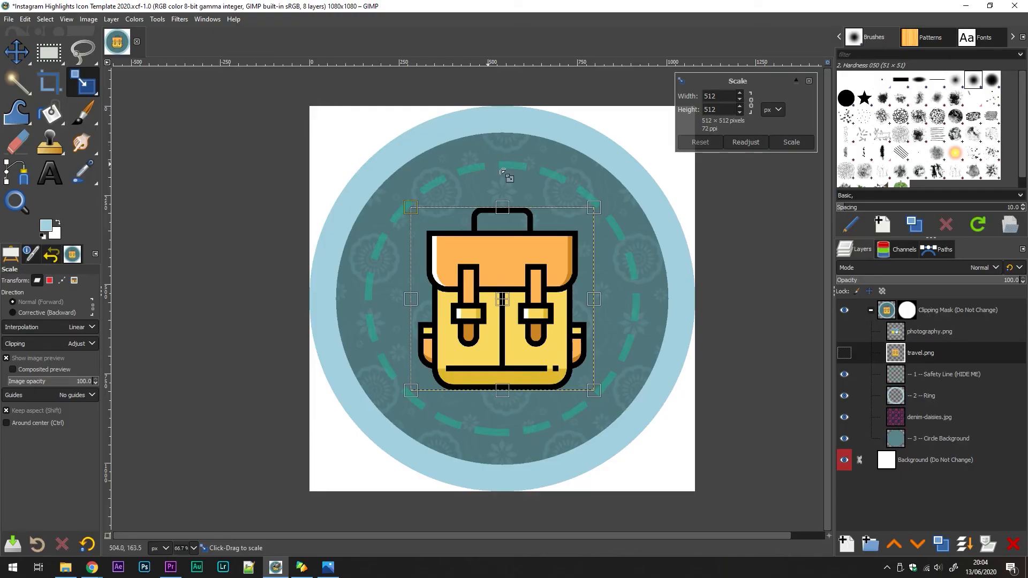
key(ctrl)
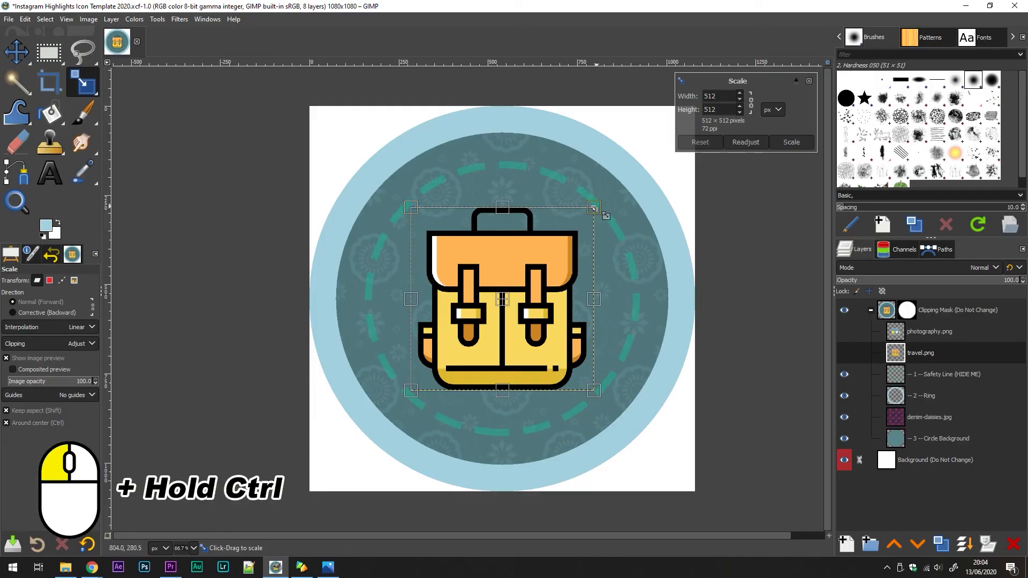
key(ctrl)
drag(593, 209, 638, 187)
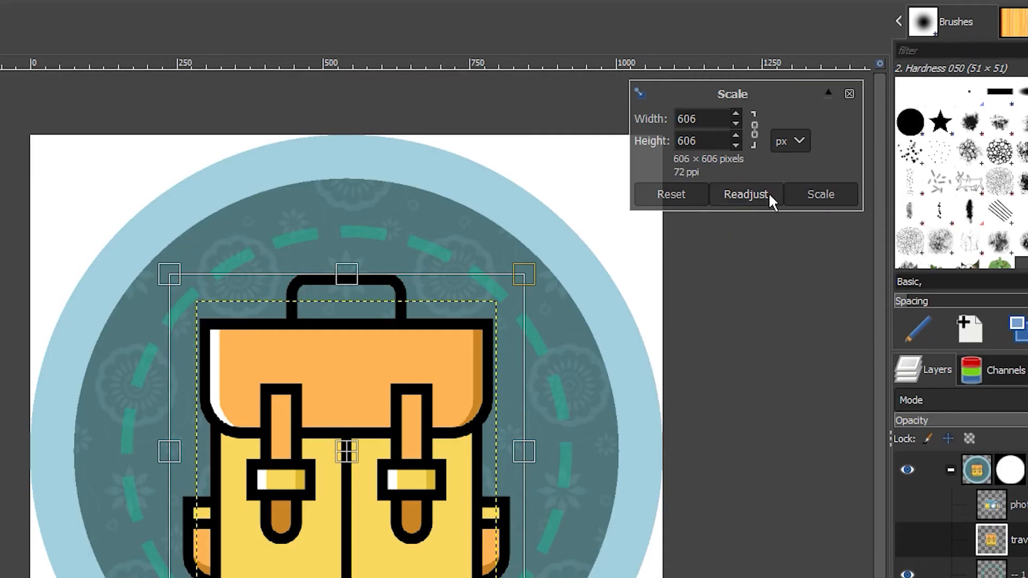
click(827, 190)
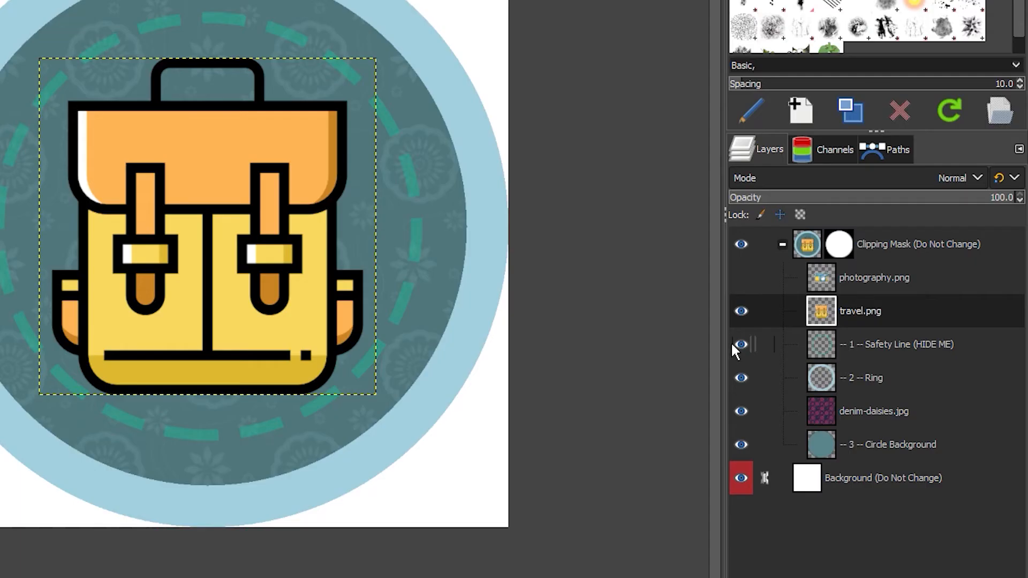
click(844, 374)
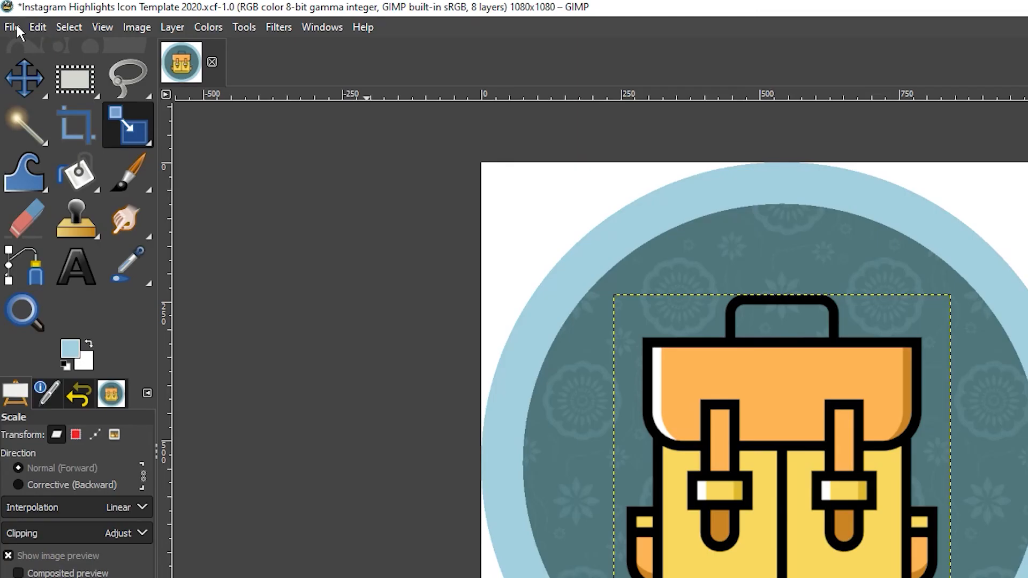
Export the backpack design to the desktop as Icon2.png and place it beside Icon1.png
click(9, 19)
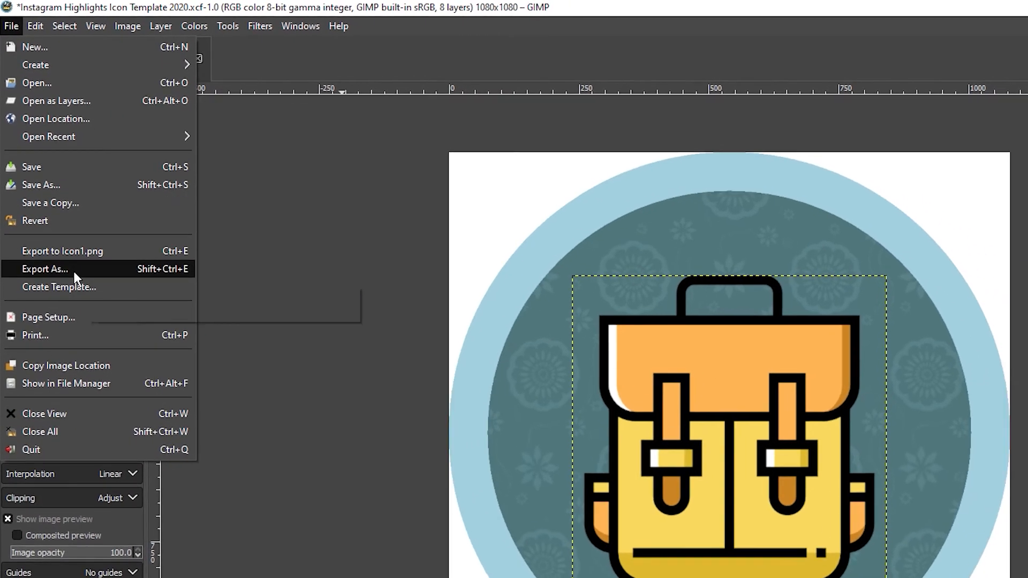
click(73, 271)
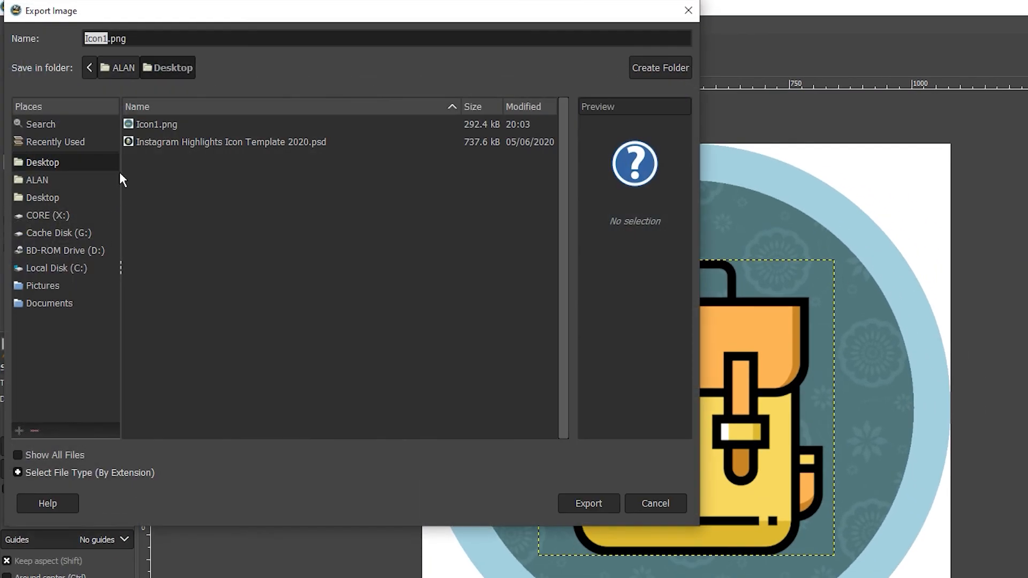
triple_click(133, 38)
text(Icon2.png)
click(593, 501)
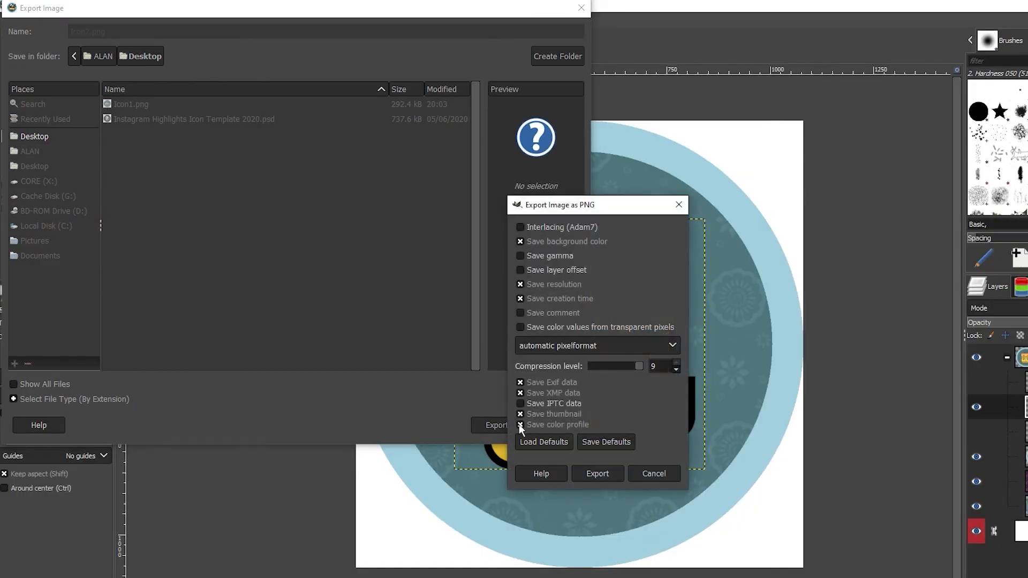
click(597, 474)
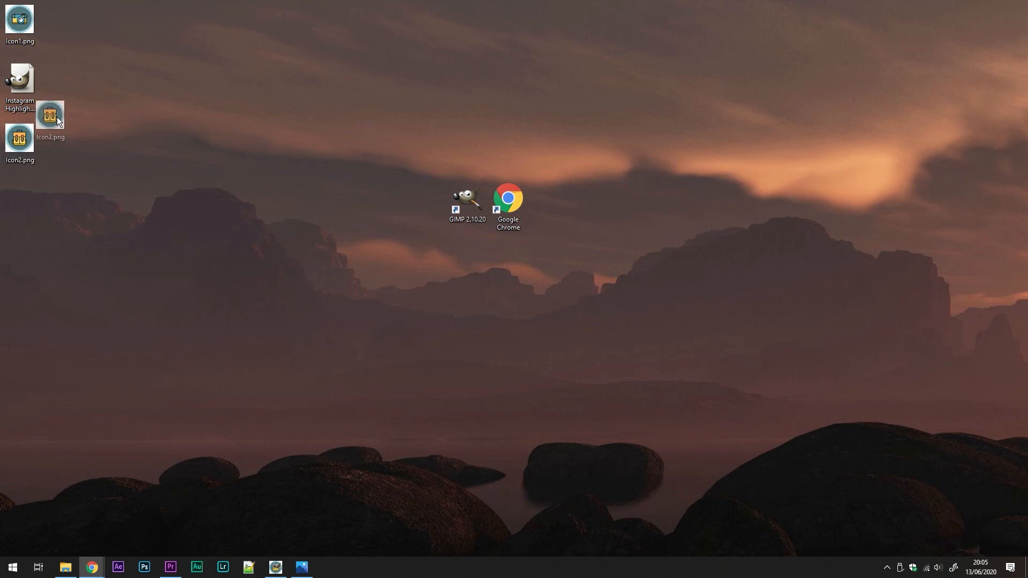
drag(56, 117, 71, 28)
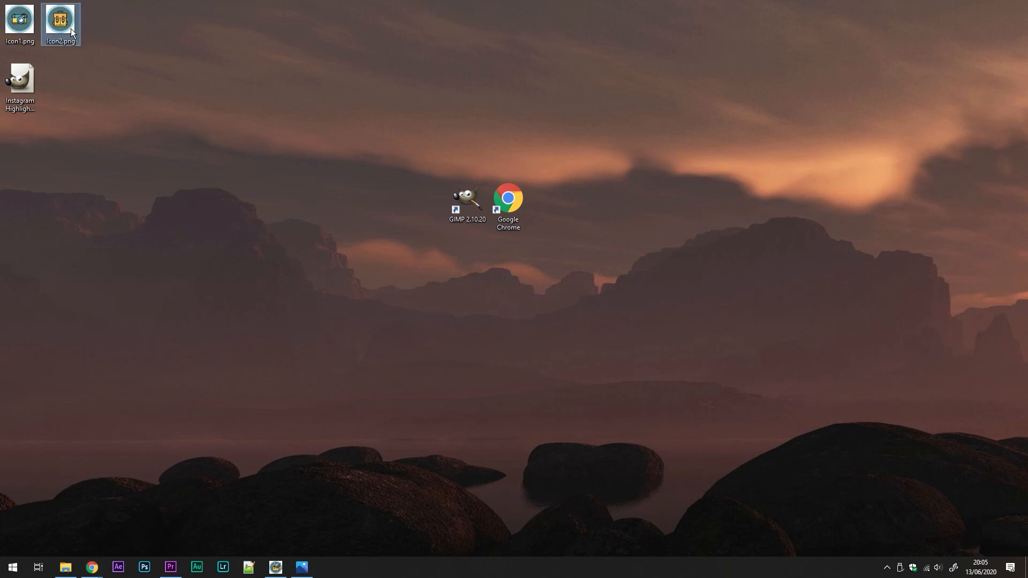
Preview the exported Icon2.png backpack cover from the desktop
double_click(70, 28)
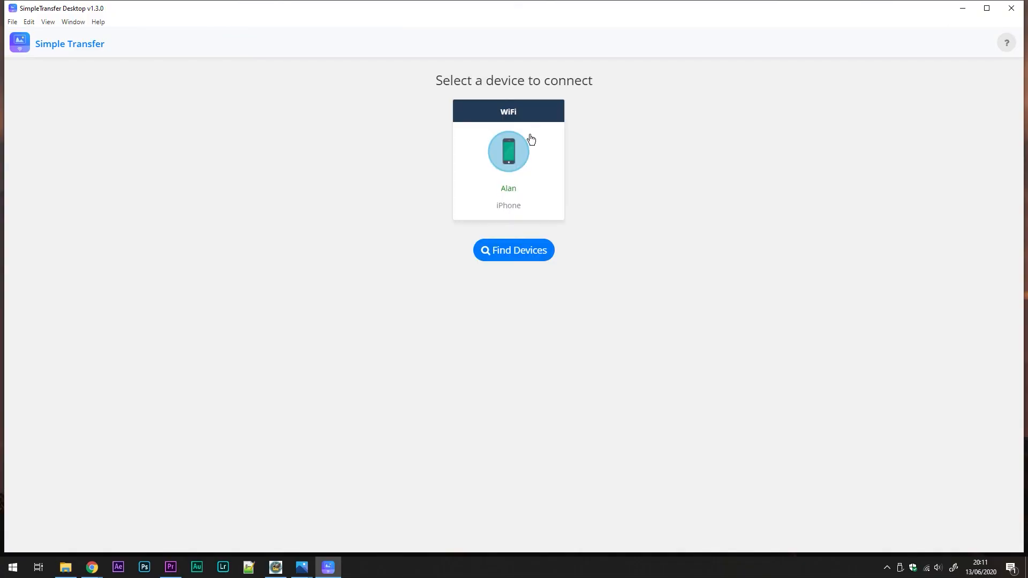
Connect to the iPhone with its verification code and upload the four icon PNGs
click(530, 140)
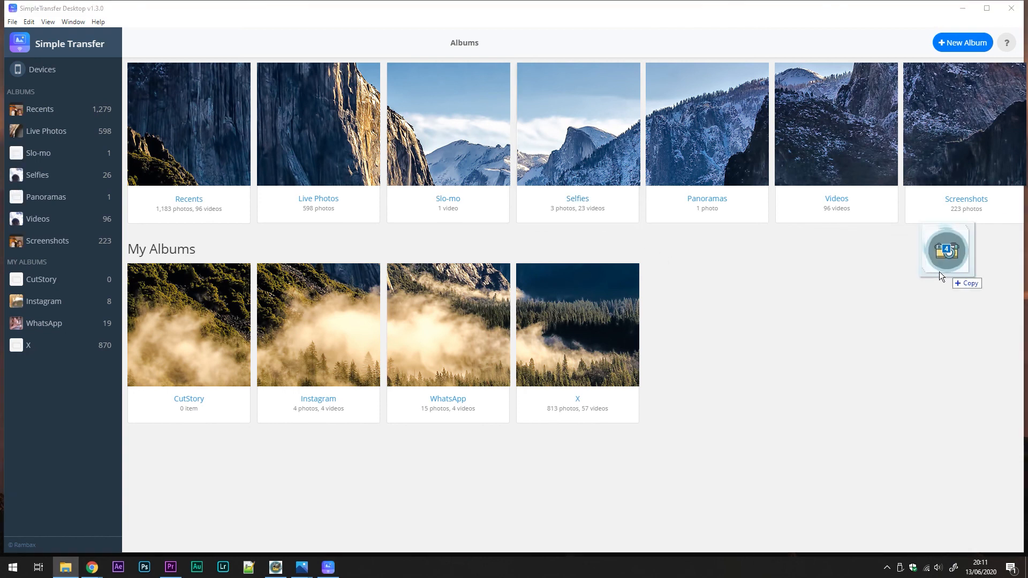
drag(939, 272, 688, 310)
key(Return)
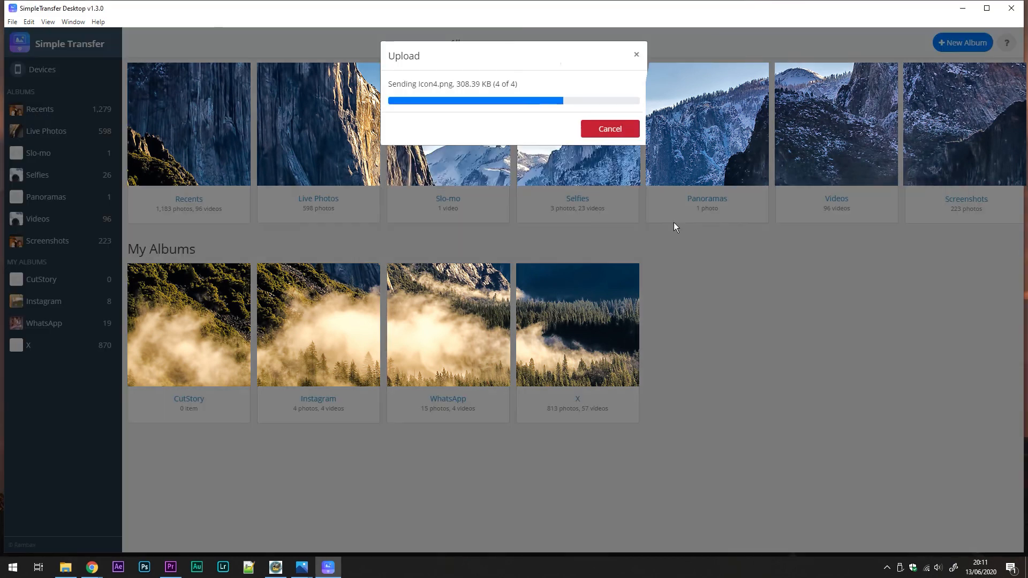